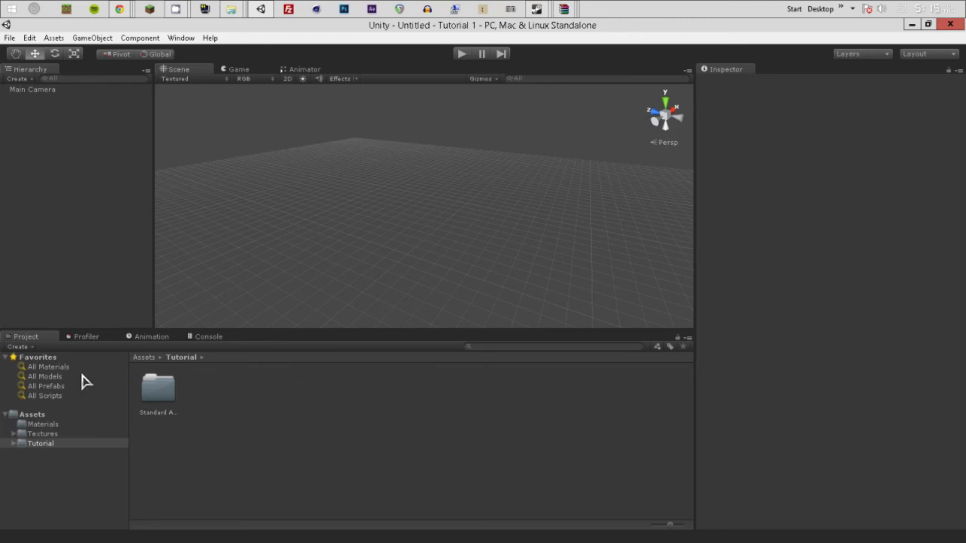
Create a new material named Red in the Tutorial folder.
right_click(287, 446)
mouse_move(304, 264)
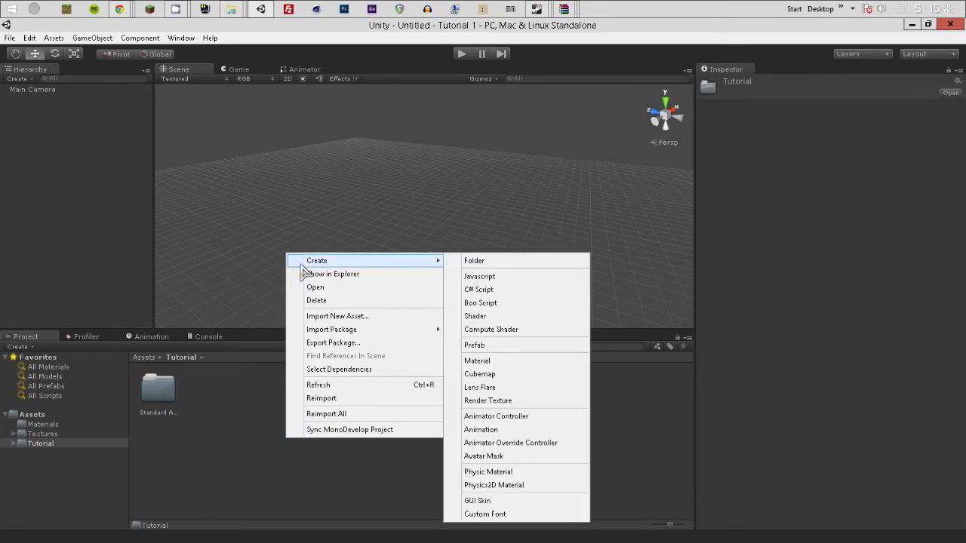
click(478, 362)
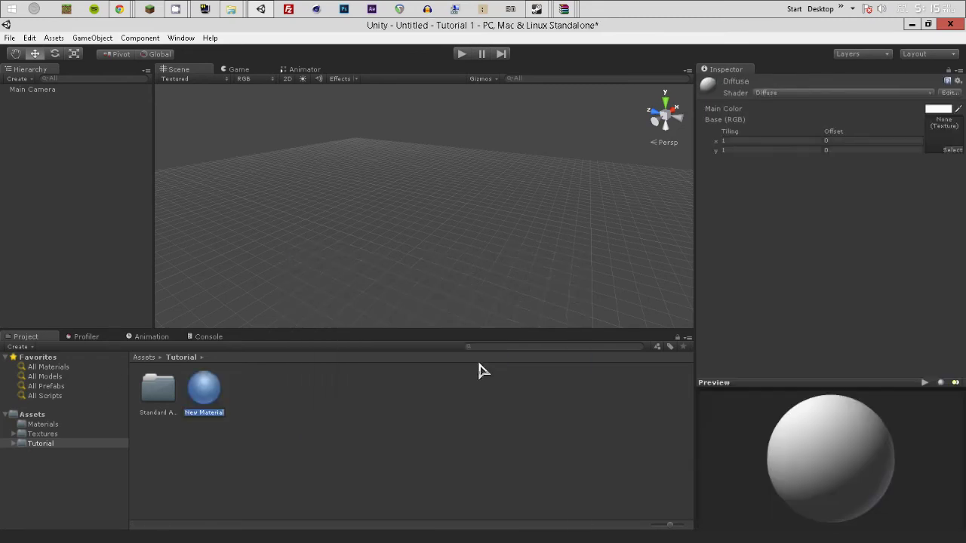
text(r)
key(Return)
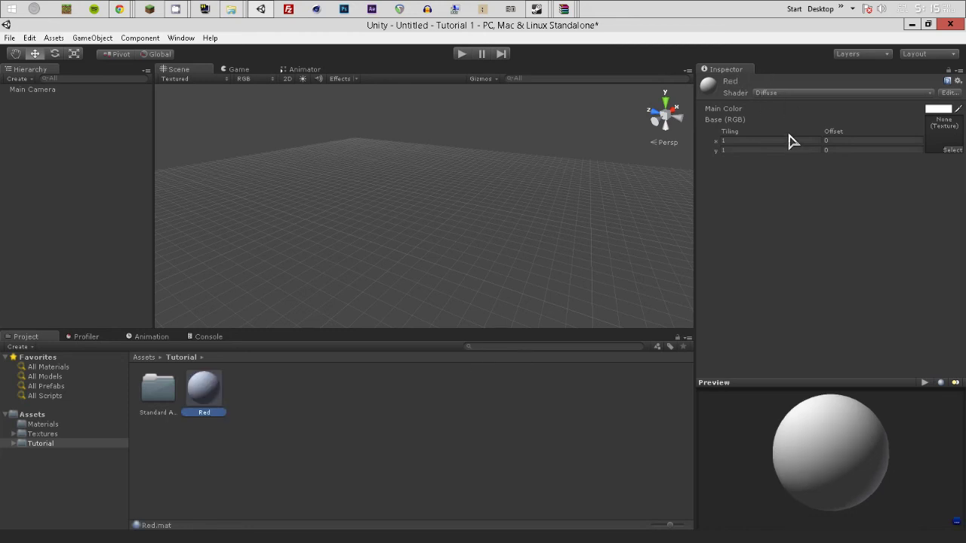
Set the Red material's main color to pure red, with saturation and value at 255.
click(936, 110)
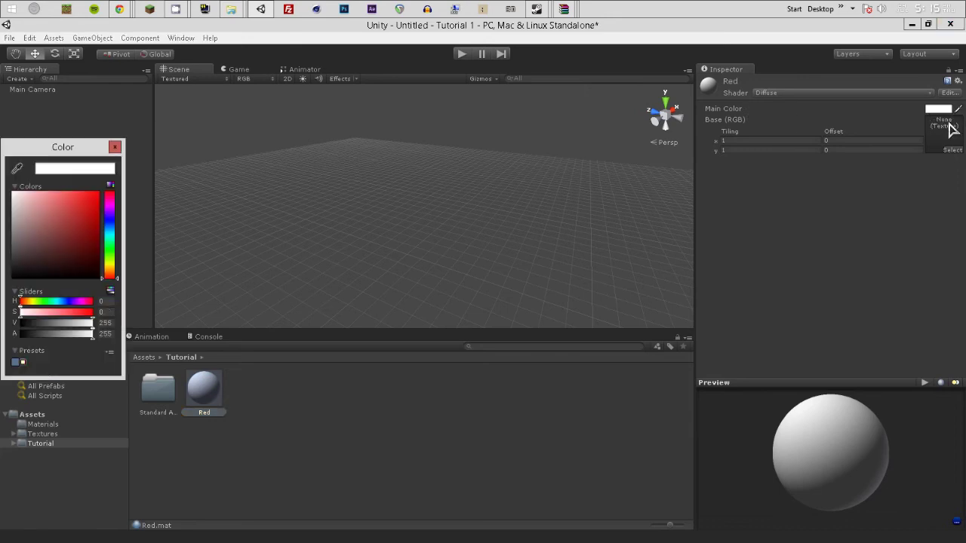
click(94, 200)
drag(99, 202, 111, 188)
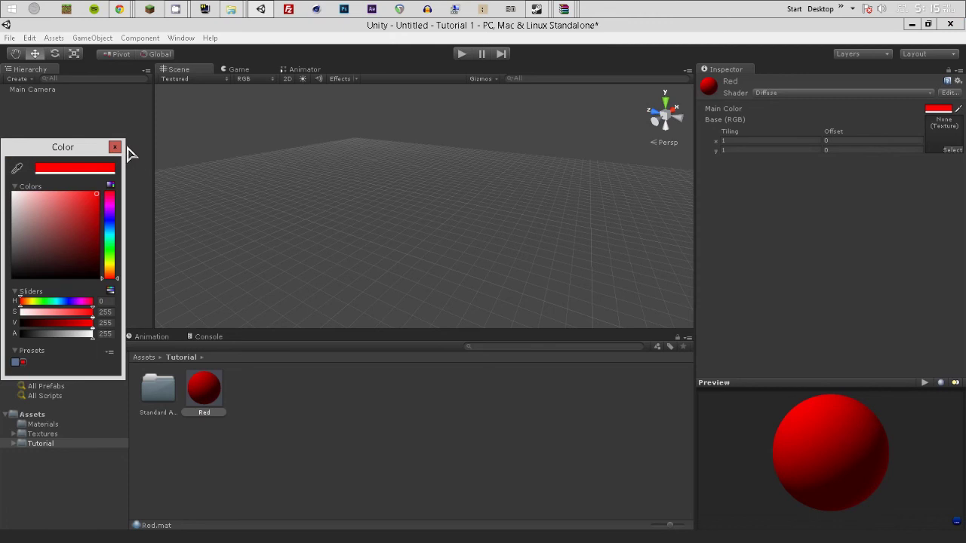
click(115, 147)
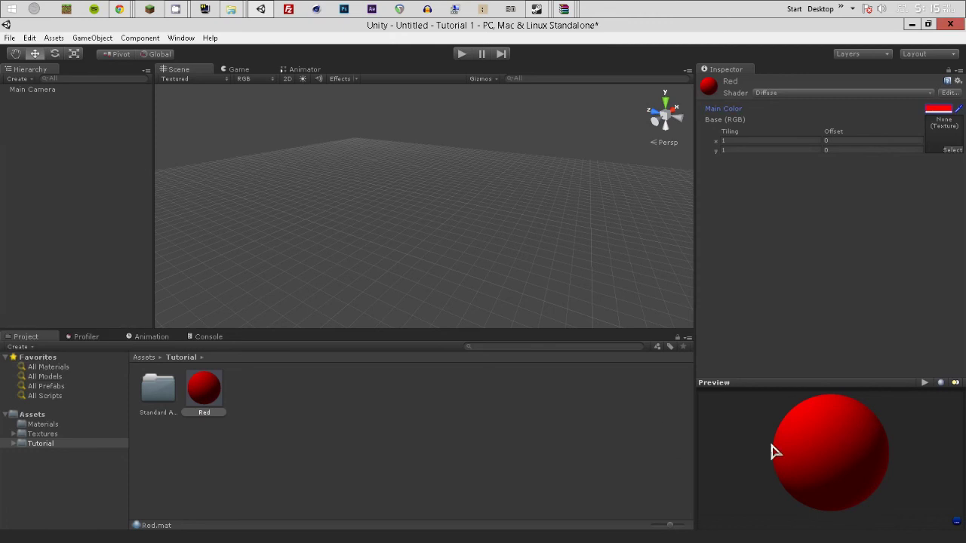
Add a cube to the scene and apply the Red material to it.
click(91, 39)
mouse_move(109, 66)
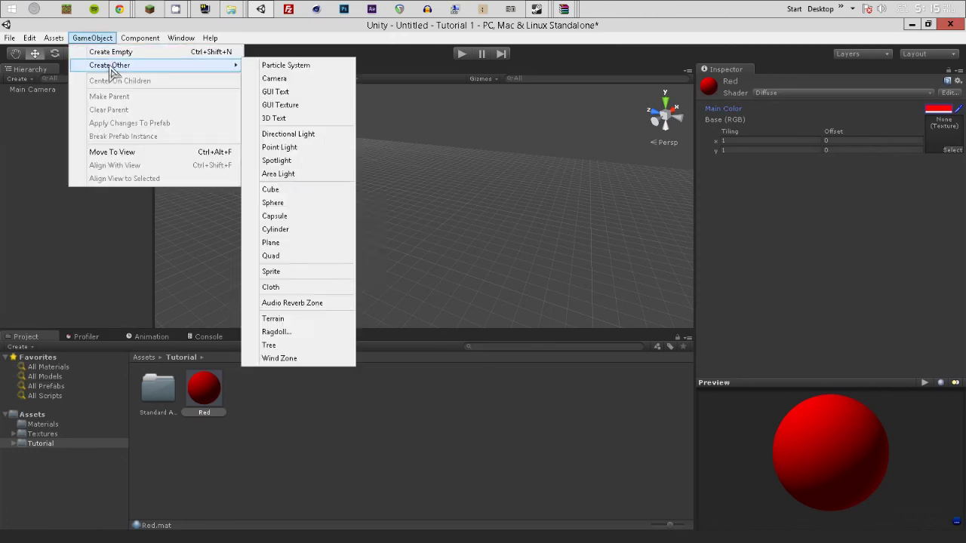
click(287, 190)
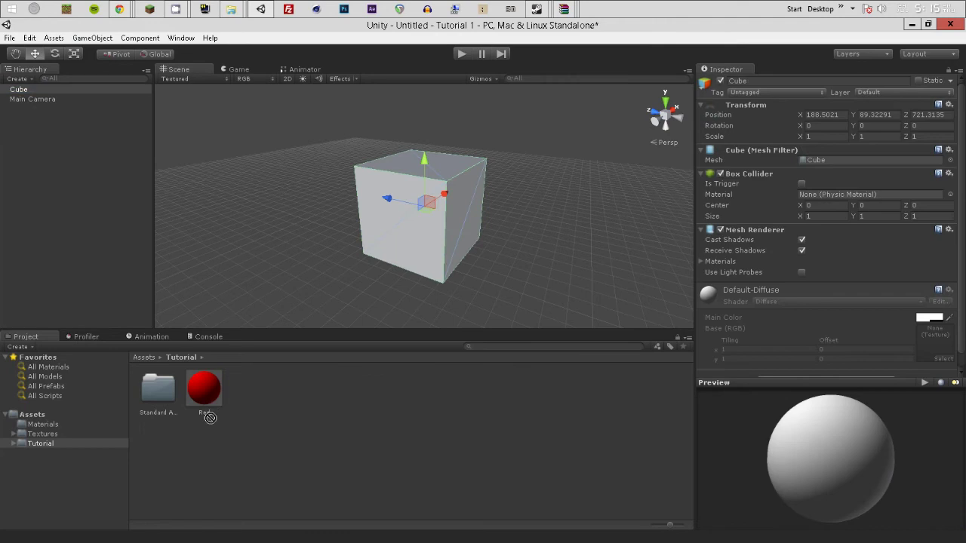
drag(209, 404, 278, 305)
drag(359, 241, 401, 250)
alt+drag(546, 243, 453, 276)
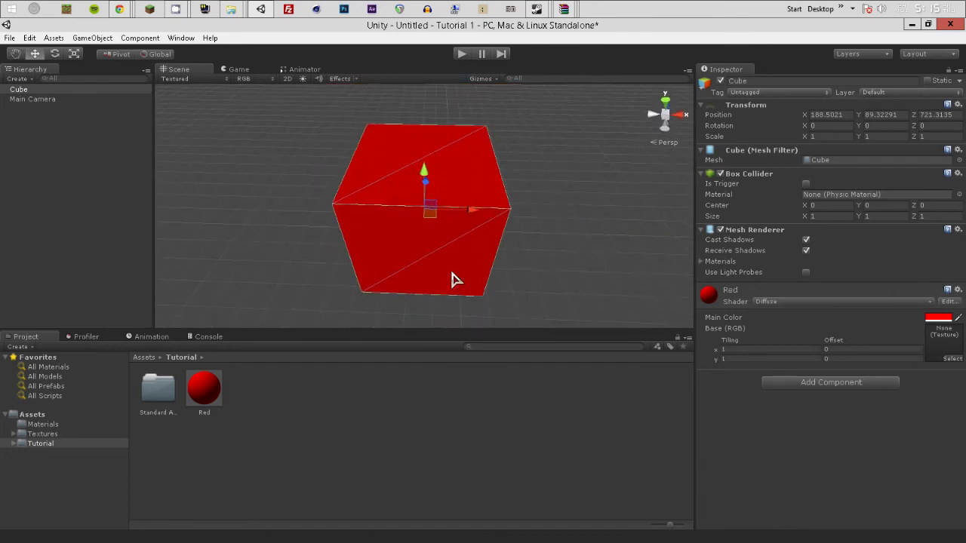
Change the Red material's shader to Specular.
click(209, 394)
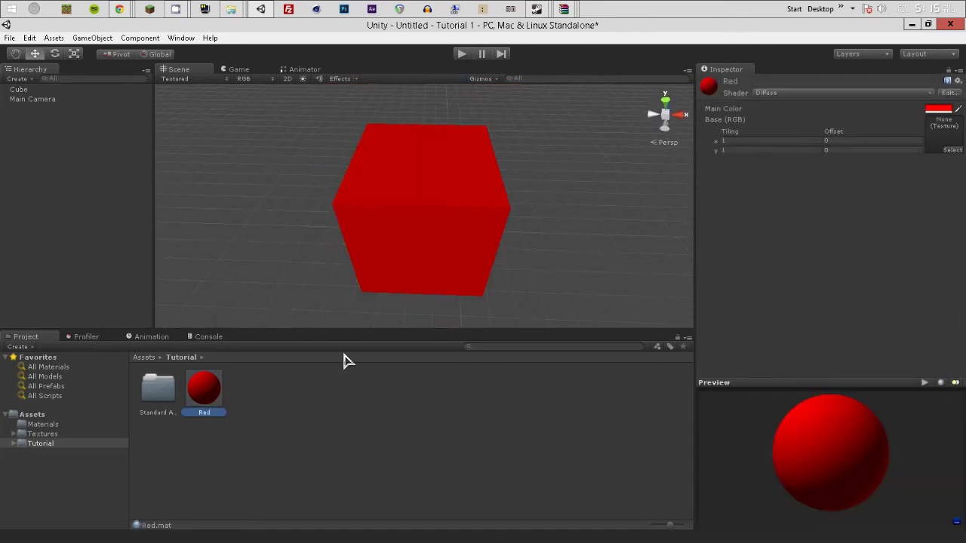
click(768, 93)
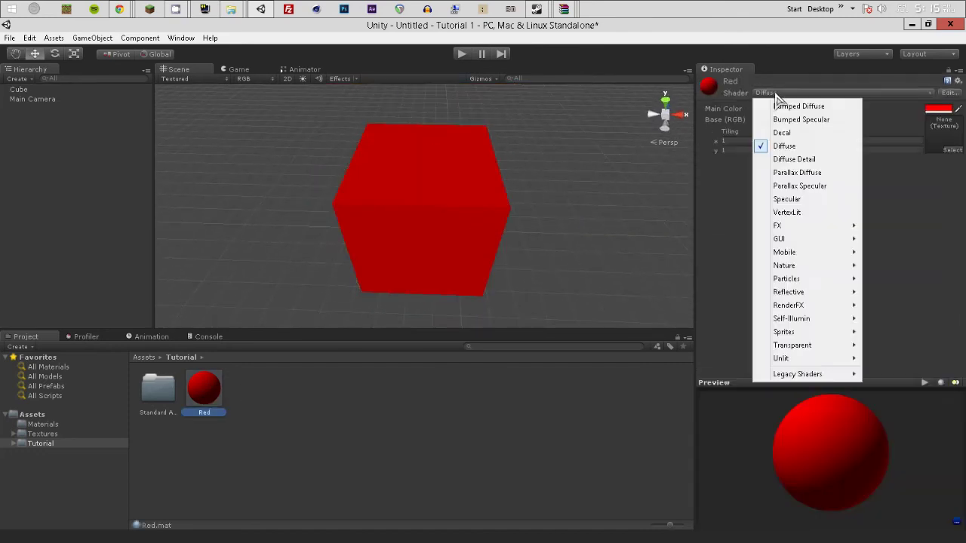
click(787, 202)
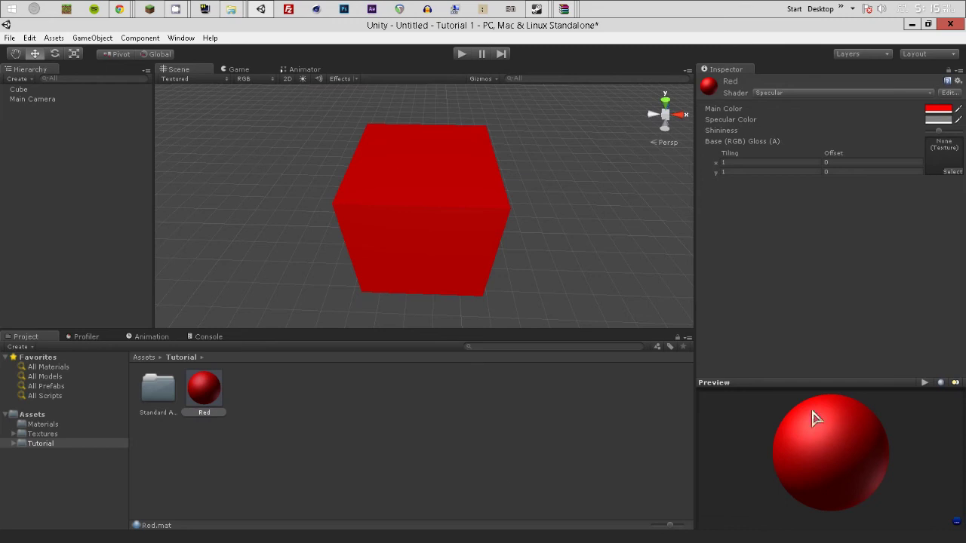
Add a point light to the scene and position it just above the red cube.
click(92, 39)
mouse_move(106, 66)
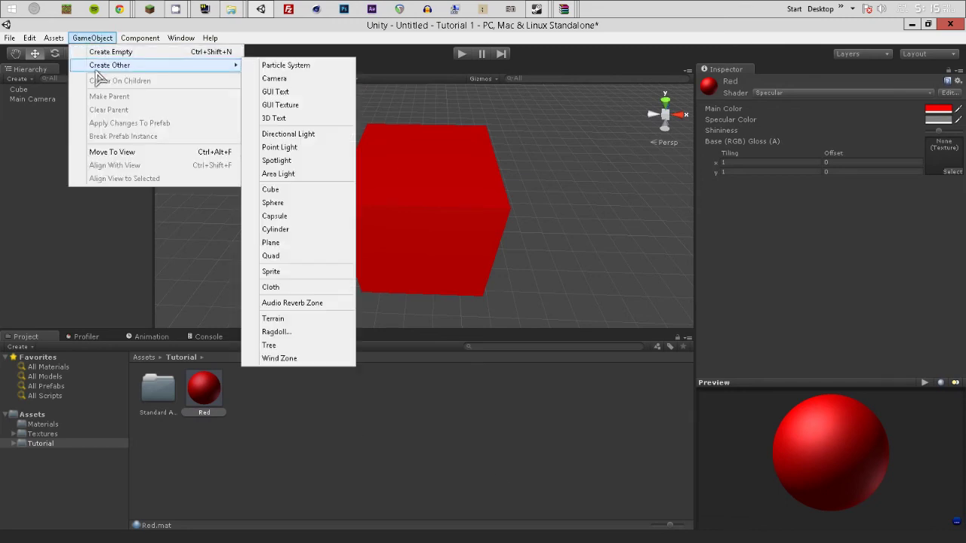
click(276, 148)
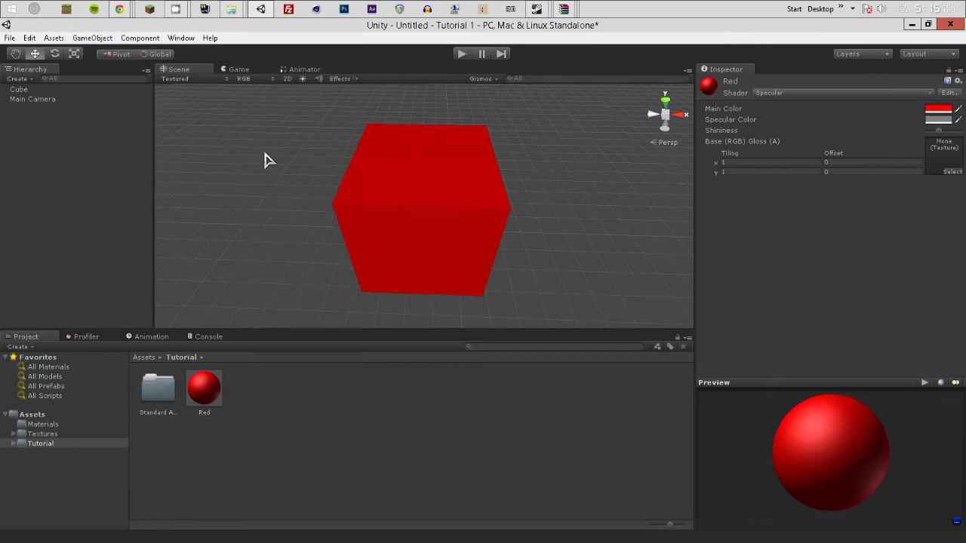
drag(425, 168, 507, 213)
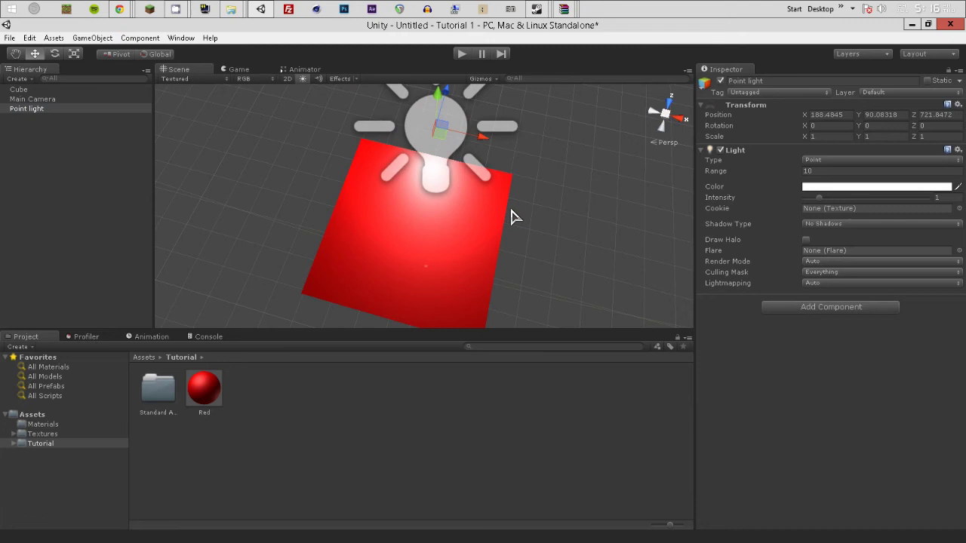
alt+drag(440, 143, 490, 115)
drag(491, 165, 468, 215)
drag(436, 252, 483, 267)
click(410, 231)
alt+drag(410, 231, 589, 220)
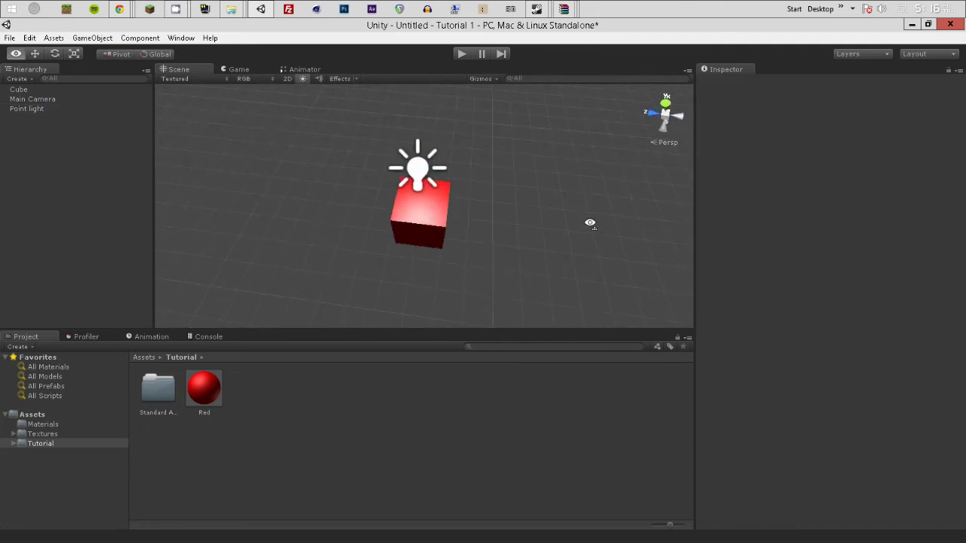
Duplicate the red cube and move the copy along the Z axis, well clear of the original.
click(424, 218)
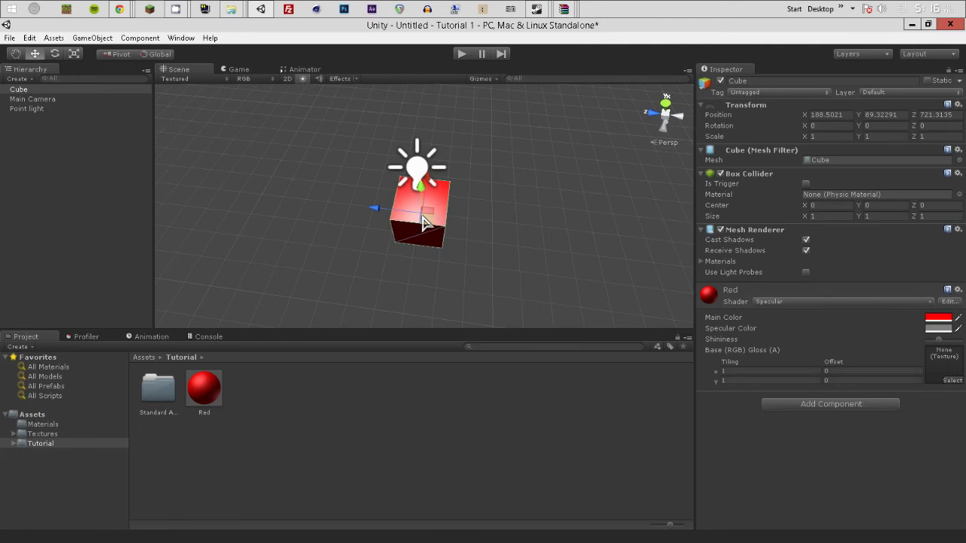
key(ctrl+d)
drag(375, 214, 129, 179)
click(269, 252)
alt+drag(269, 252, 282, 244)
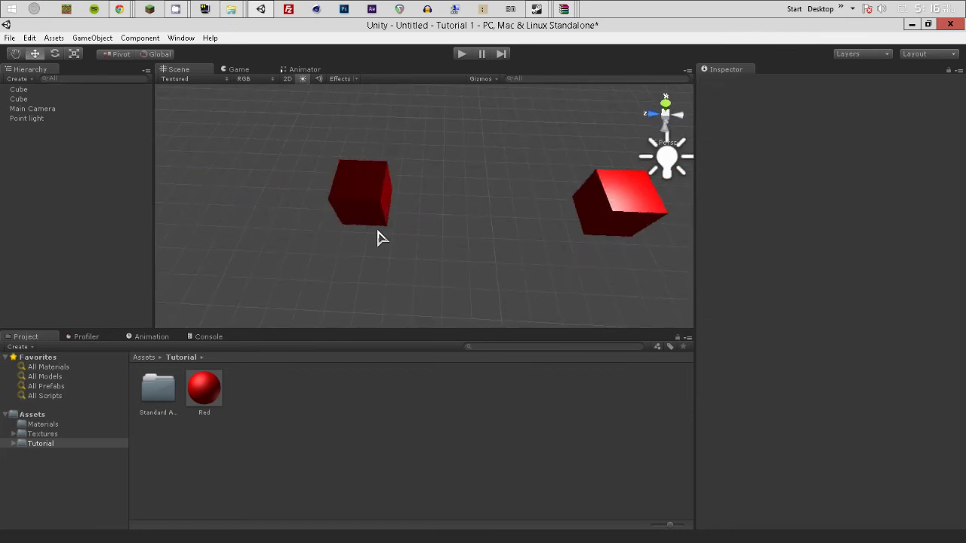
scroll(378, 227, up, 3)
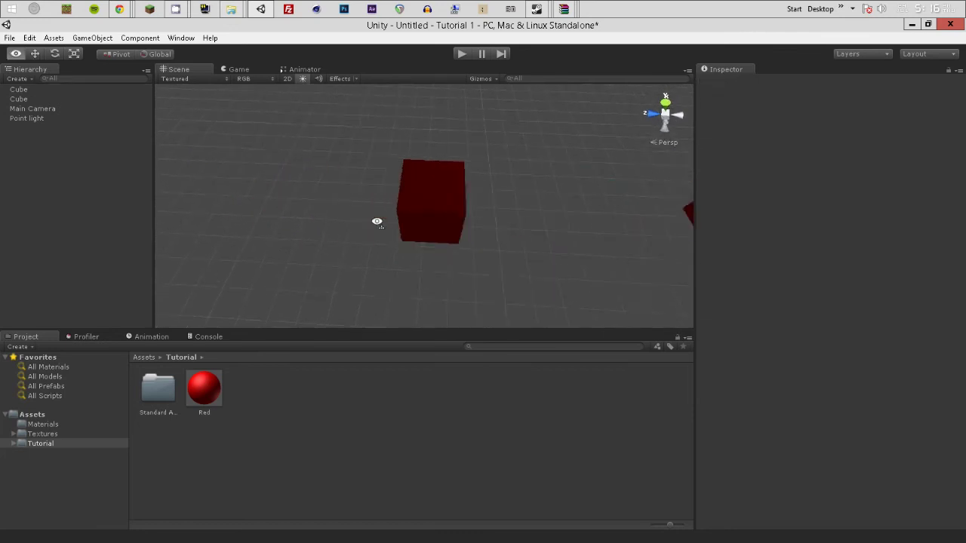
Create a second material named Wood in the Tutorial folder.
right_click(294, 410)
mouse_move(324, 236)
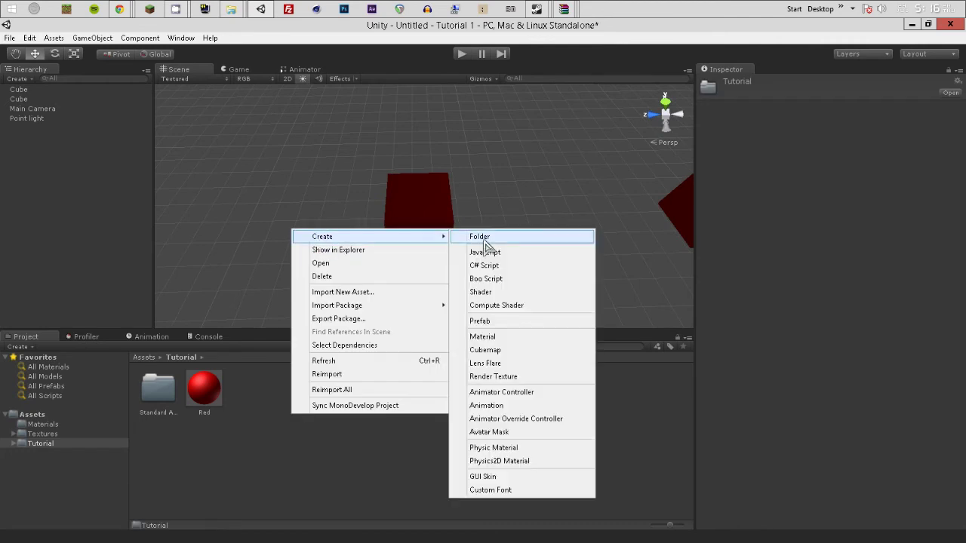
click(492, 337)
text(M)
text(ood)
key(Return)
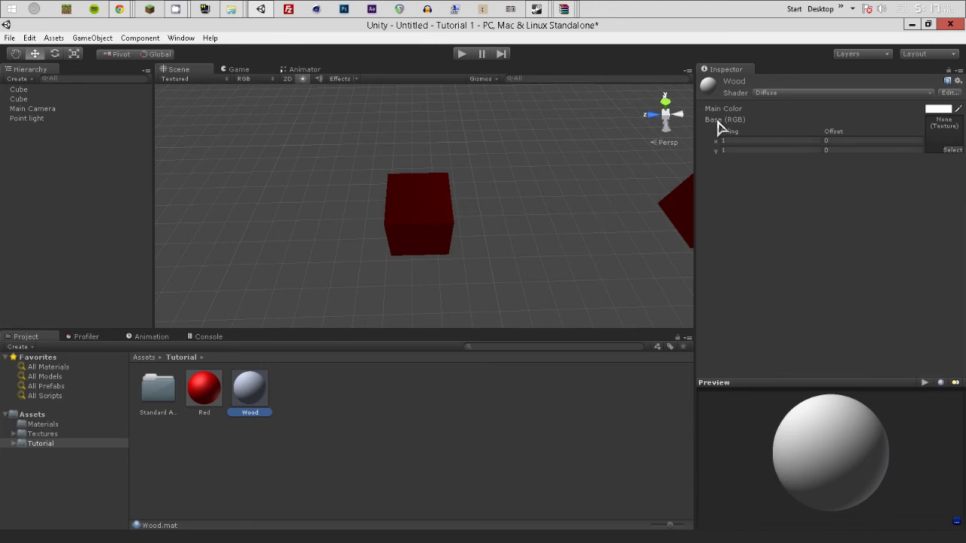
Assign WoodTexture as the base texture of the Wood material.
click(953, 150)
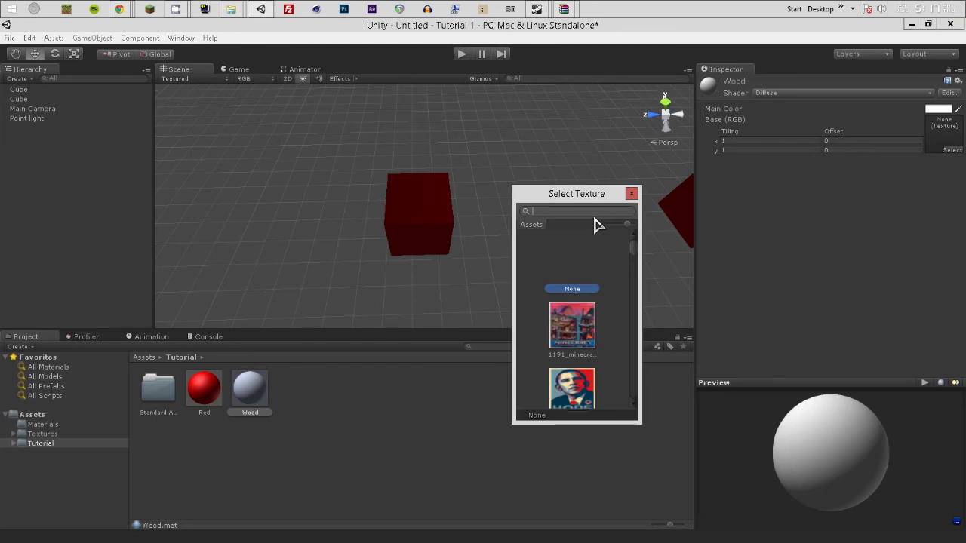
text(Wood)
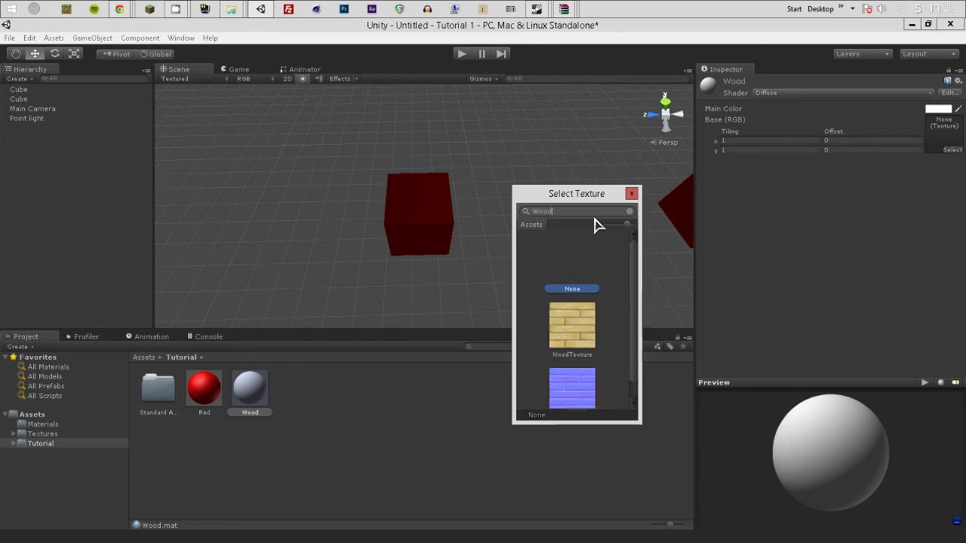
click(583, 321)
double_click(583, 321)
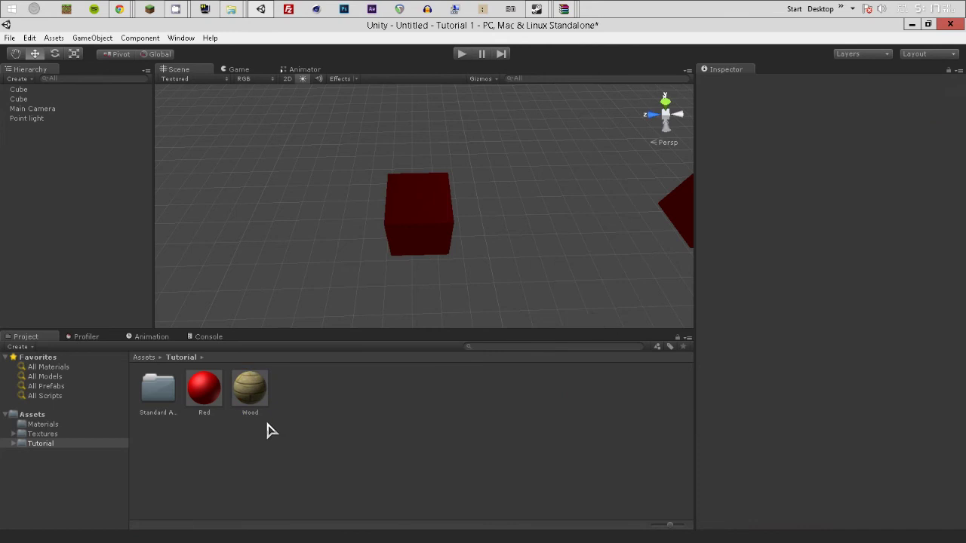
Inspect the Wood material's preview from several angles and apply the material to the duplicated cube.
click(264, 390)
drag(848, 429, 743, 410)
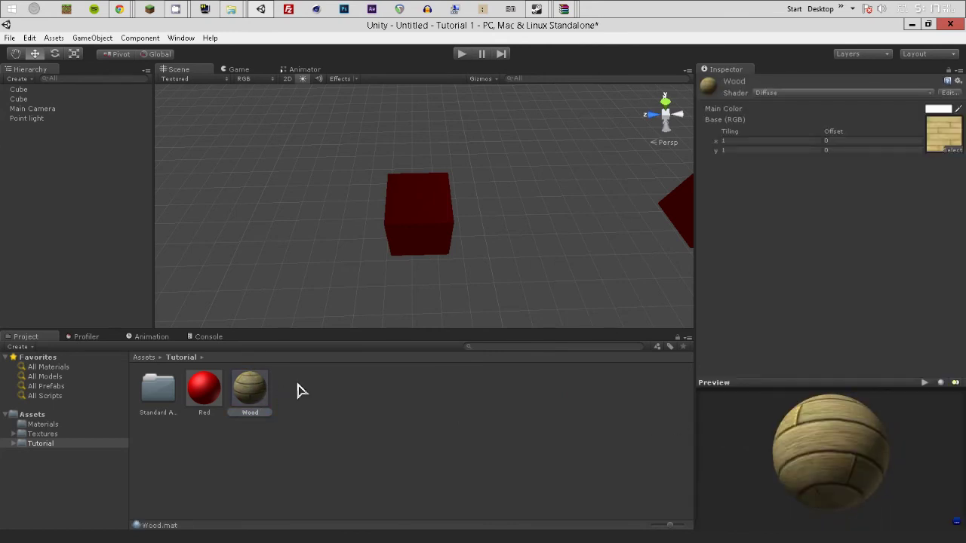
drag(856, 410, 772, 431)
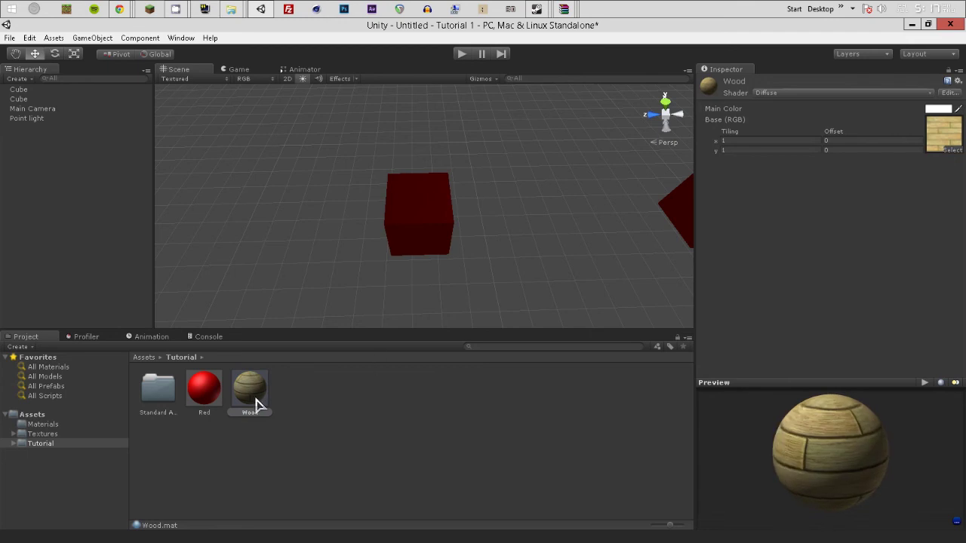
drag(288, 328, 422, 237)
right_drag(461, 222, 504, 220)
Move the point light over the wooden cube and raise it so the top face is lit.
click(547, 196)
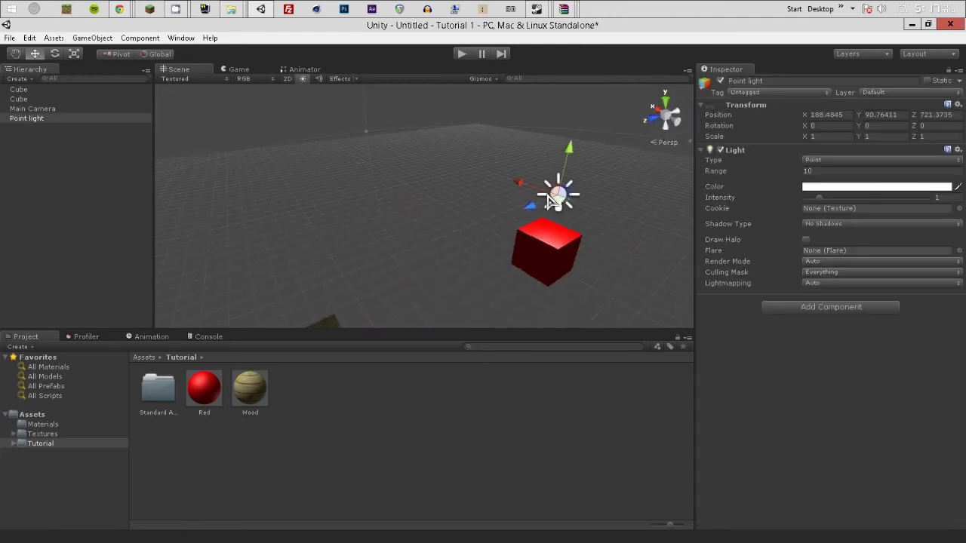
drag(535, 202, 368, 300)
right_drag(397, 295, 468, 334)
drag(398, 117, 398, 57)
click(462, 260)
right_drag(461, 260, 453, 239)
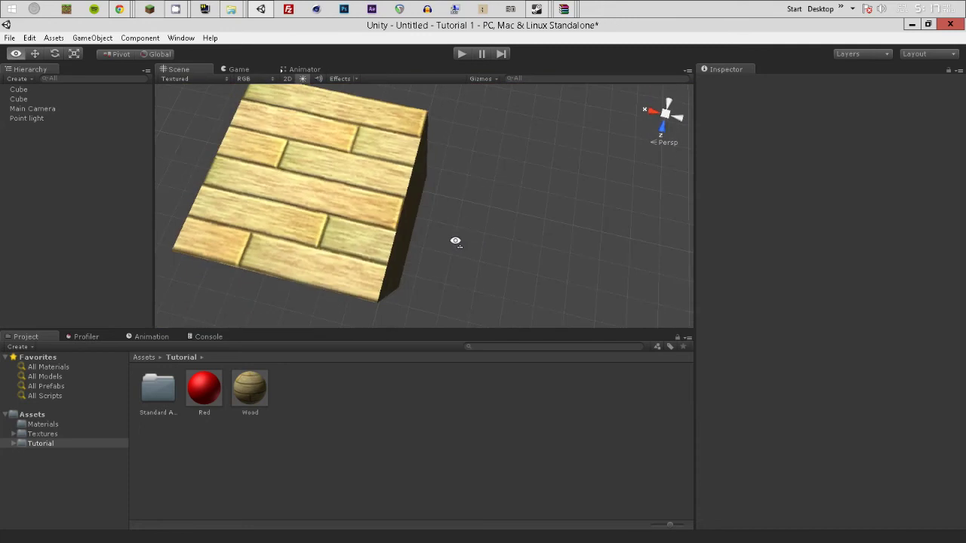
Set the Wood material's texture tiling to 5 in both X and Y.
click(252, 387)
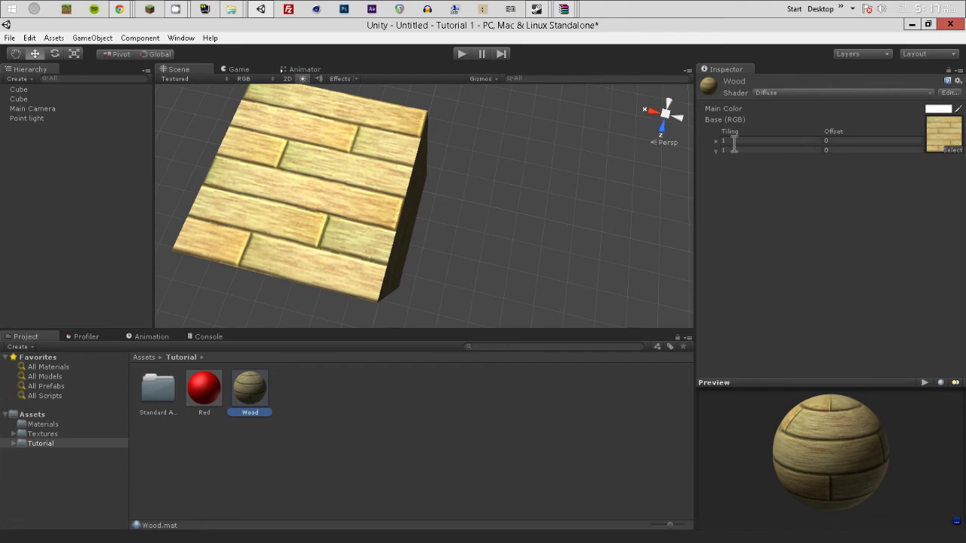
double_click(760, 140)
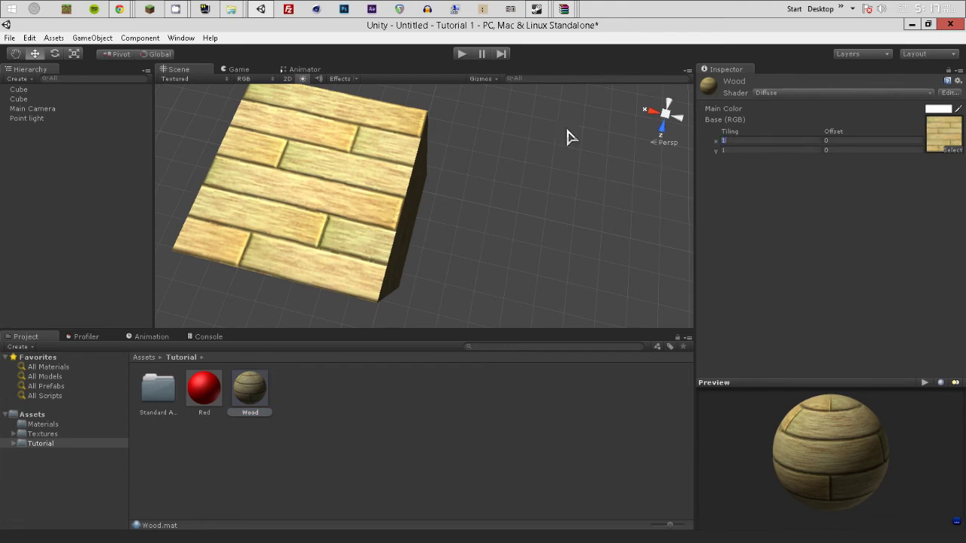
text(5)
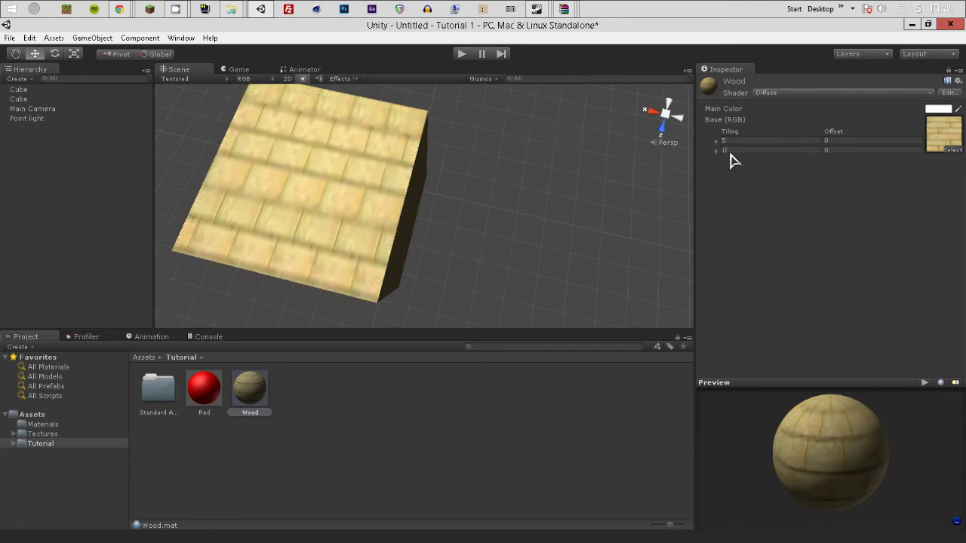
text(5)
click(458, 246)
right_drag(458, 246, 371, 167)
Scale the wooden cube into a wide, thin floor slab.
click(380, 171)
key(f)
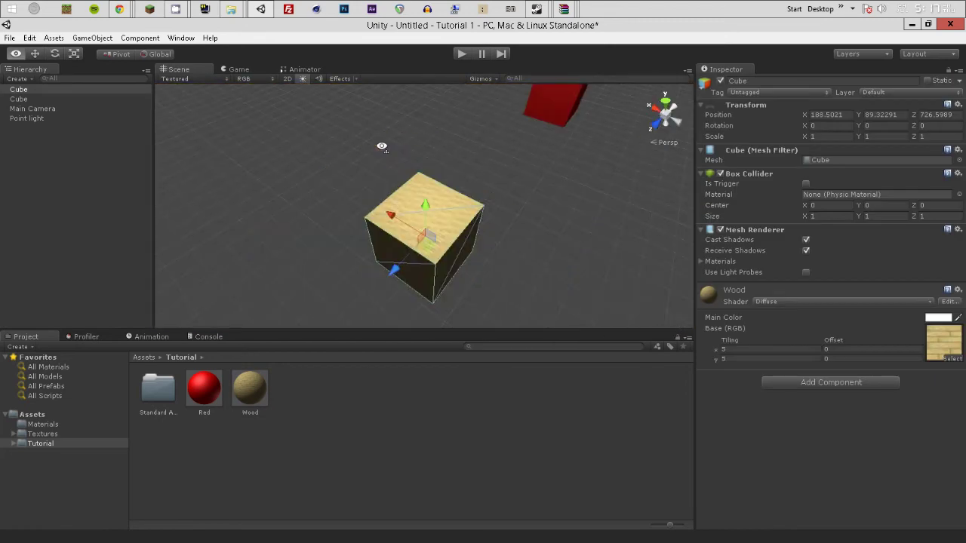
click(74, 53)
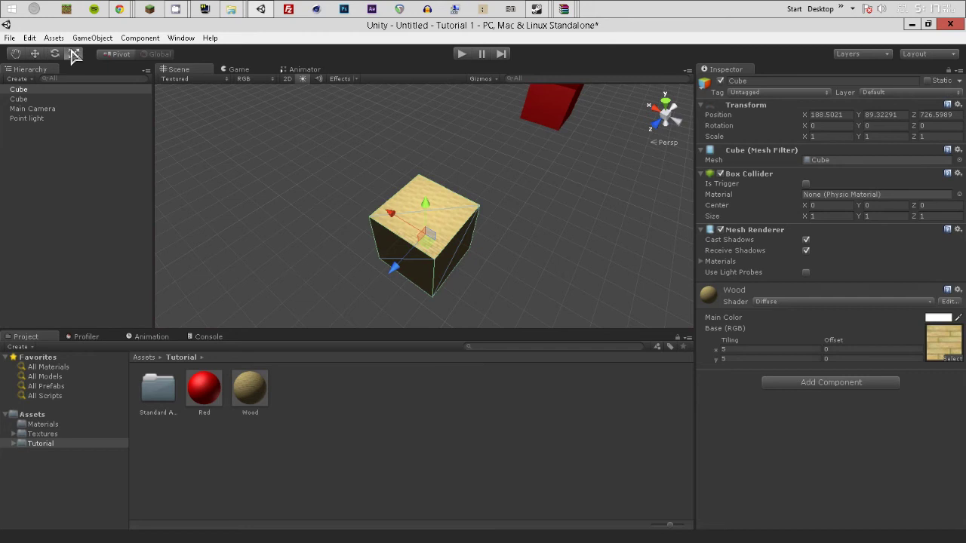
drag(425, 204, 429, 222)
drag(394, 272, 280, 187)
key(w)
right_drag(293, 219, 385, 203)
Set the Wood material's texture tiling to 1 in both X and Y and check the slab from a distance.
click(251, 386)
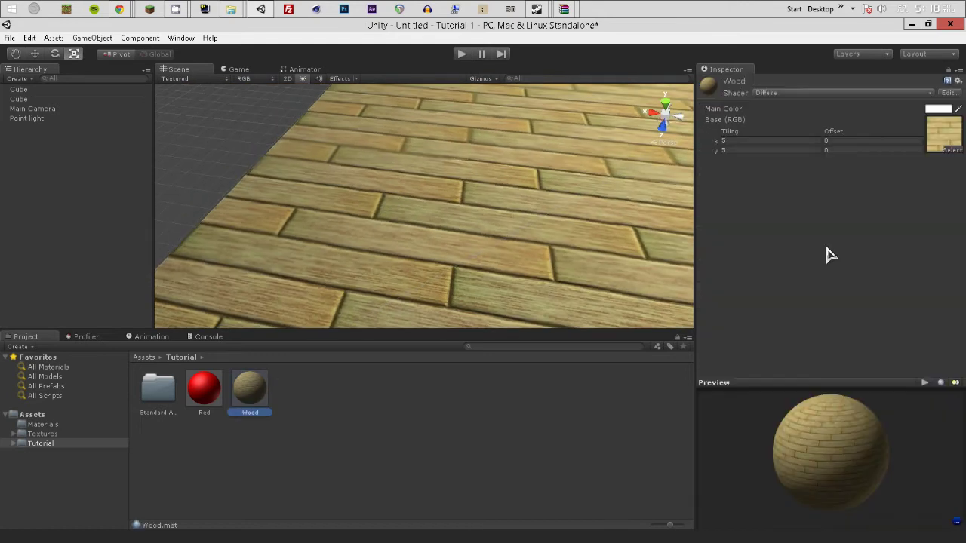
double_click(748, 141)
text(1)
drag(736, 150, 632, 155)
text(1)
right_drag(478, 203, 608, 200)
alt+drag(560, 173, 535, 201)
scroll(511, 231, down, 10)
alt+drag(511, 231, 298, 272)
scroll(483, 250, up, 5)
scroll(331, 281, down, 5)
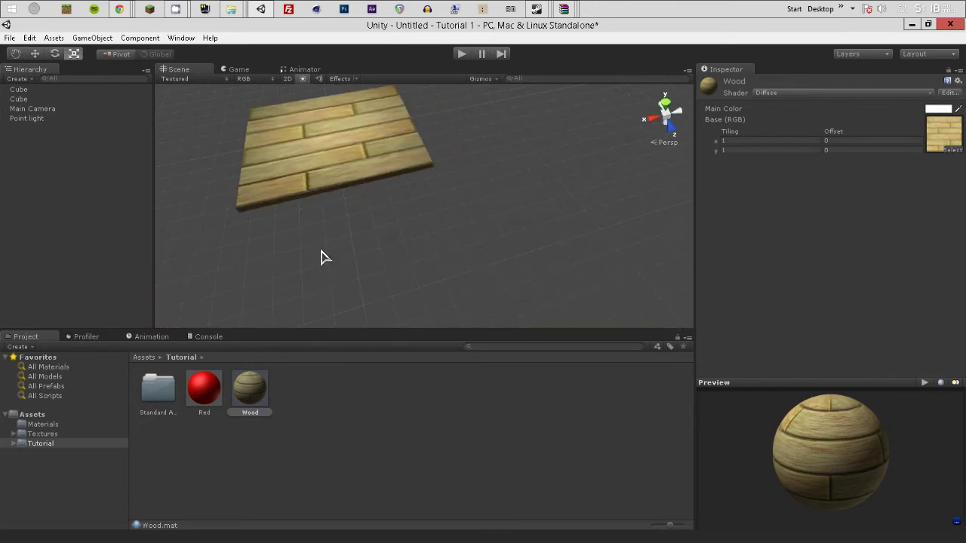
Tint the Wood material's main color purple.
alt+drag(485, 272, 549, 189)
scroll(549, 189, up, 5)
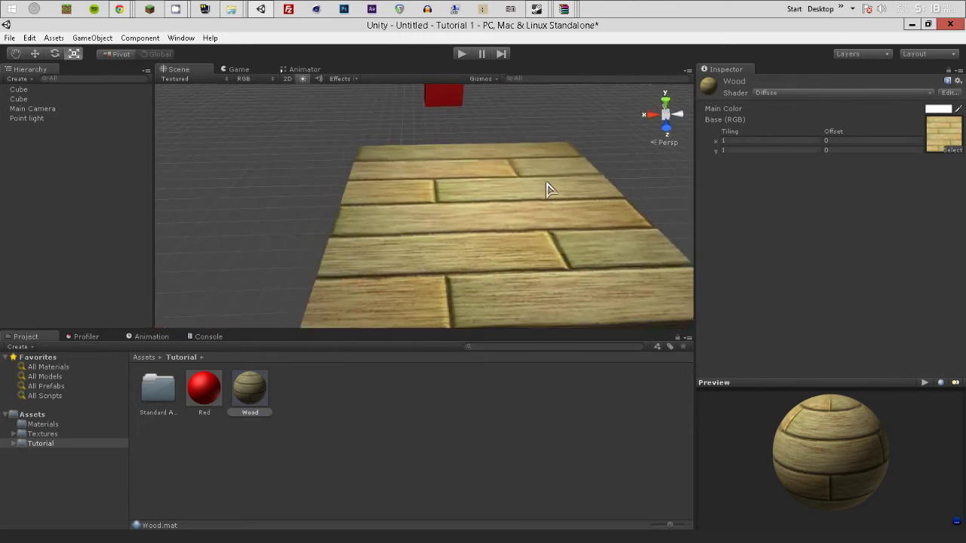
click(938, 109)
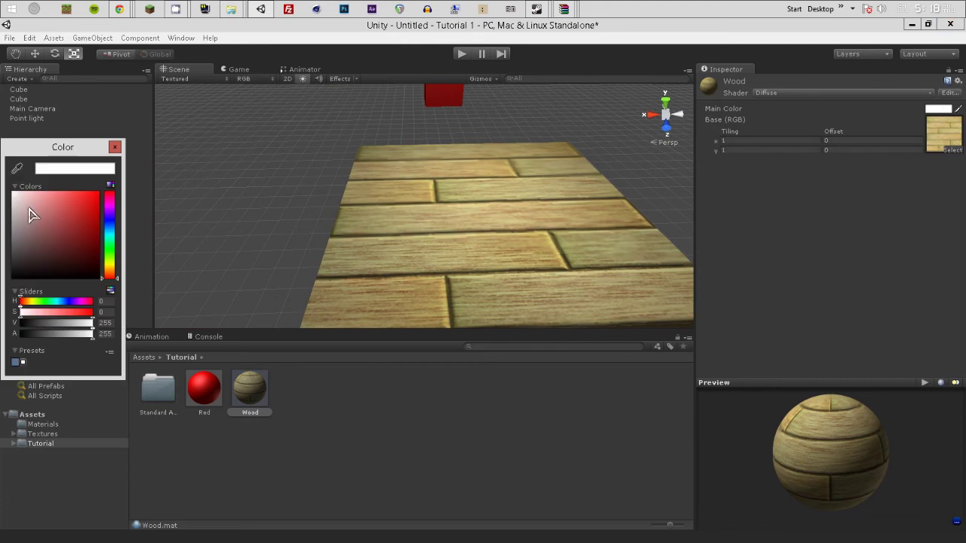
drag(109, 224, 106, 193)
click(115, 149)
alt+drag(382, 189, 468, 209)
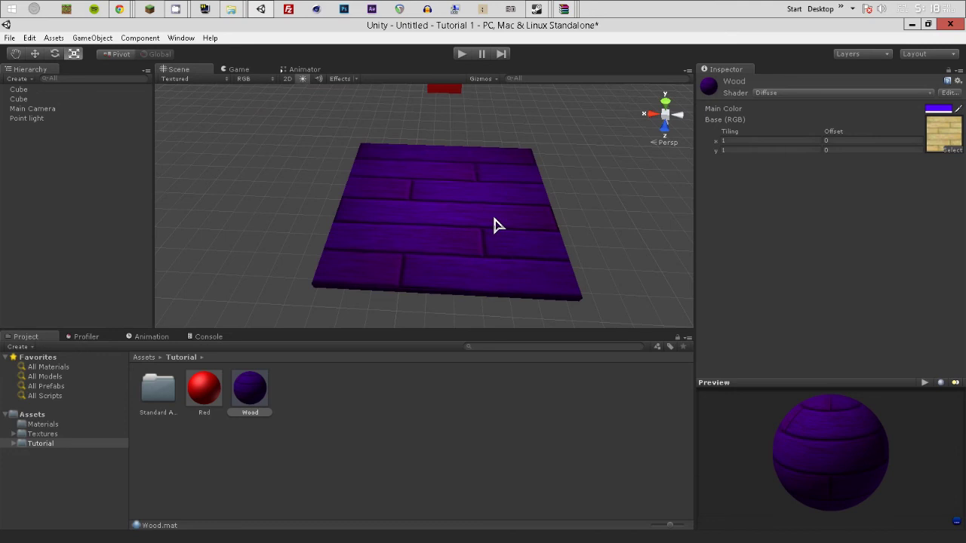
Delete the red cube from the scene, keeping the floor slab.
right_drag(338, 240, 443, 223)
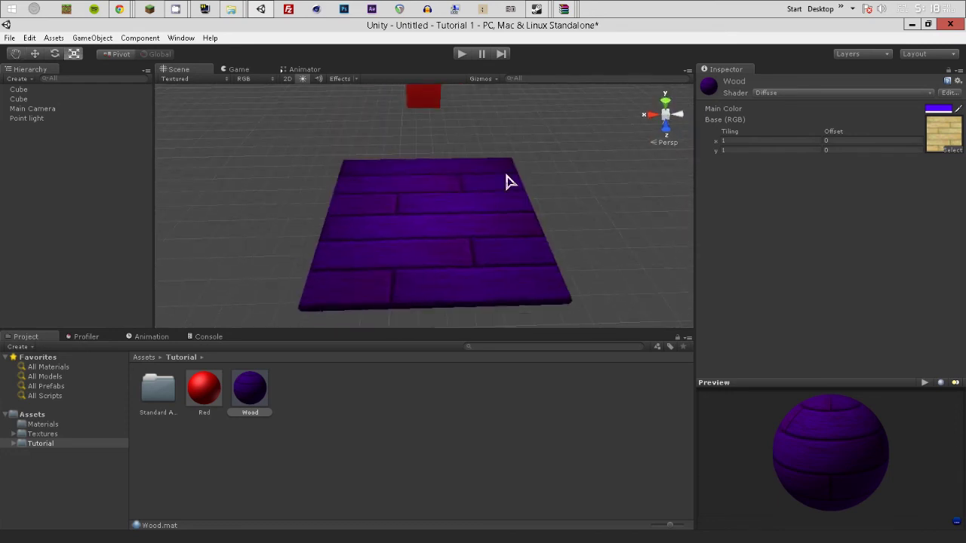
right_drag(465, 194, 312, 194)
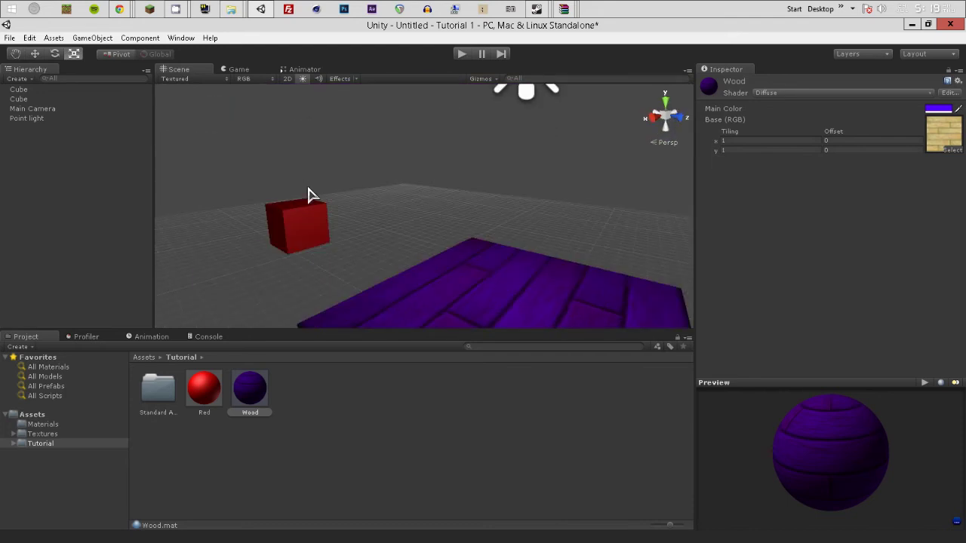
click(280, 215)
key(Delete)
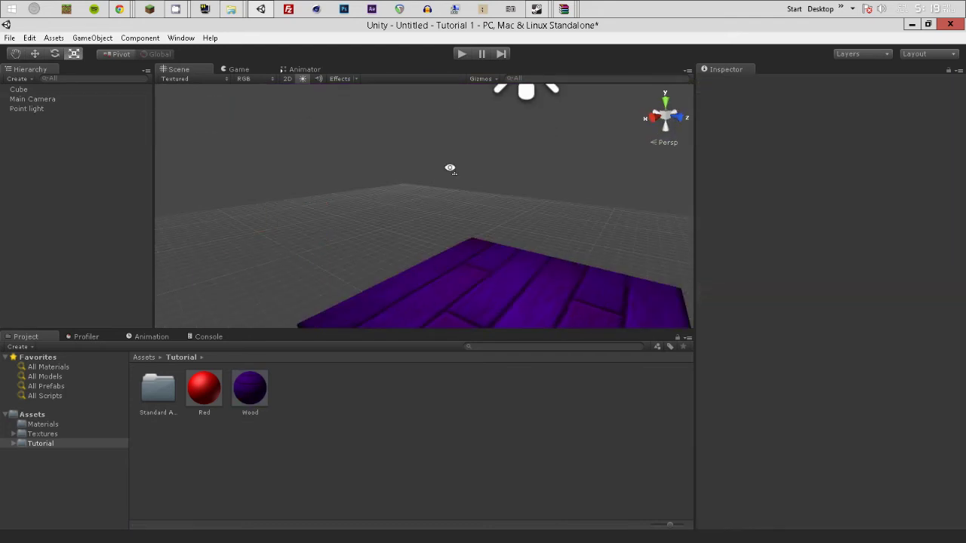
Select the floor slab and reset its Wood material's main color to white.
right_drag(450, 168, 442, 216)
click(442, 215)
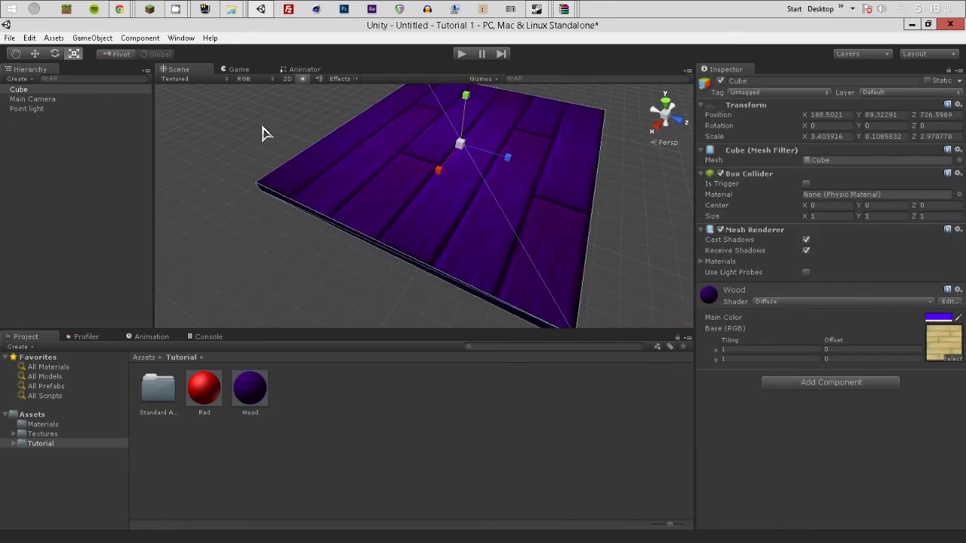
click(937, 319)
drag(55, 230, 12, 192)
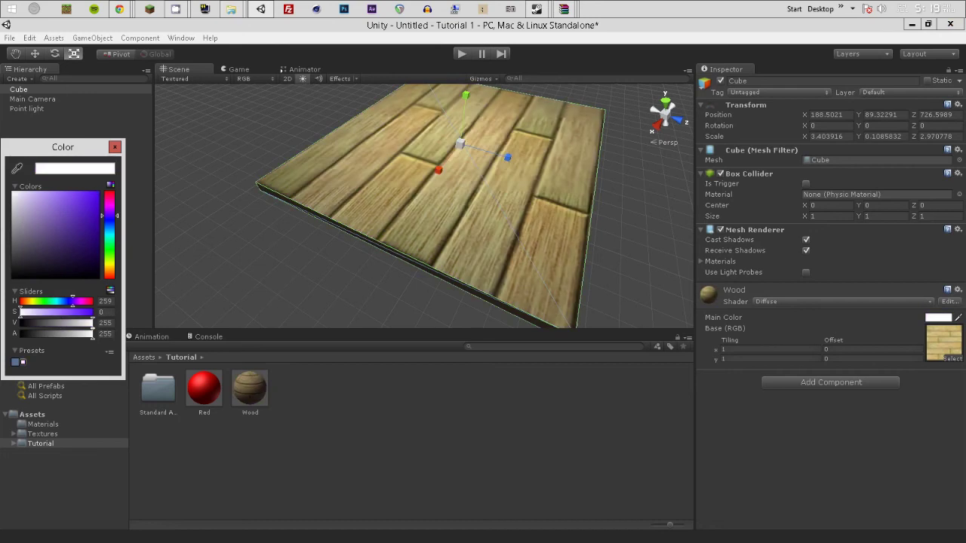
click(332, 147)
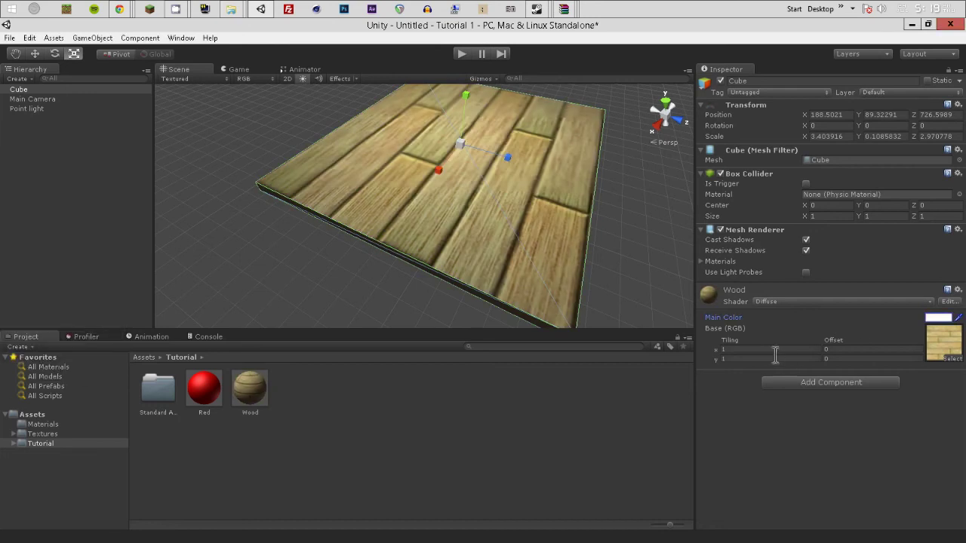
Set the Wood texture's tiling to 5 in X and Y and widen the slab to about 7.2 by 7.2 units.
text(5)
drag(746, 359, 666, 350)
text(5)
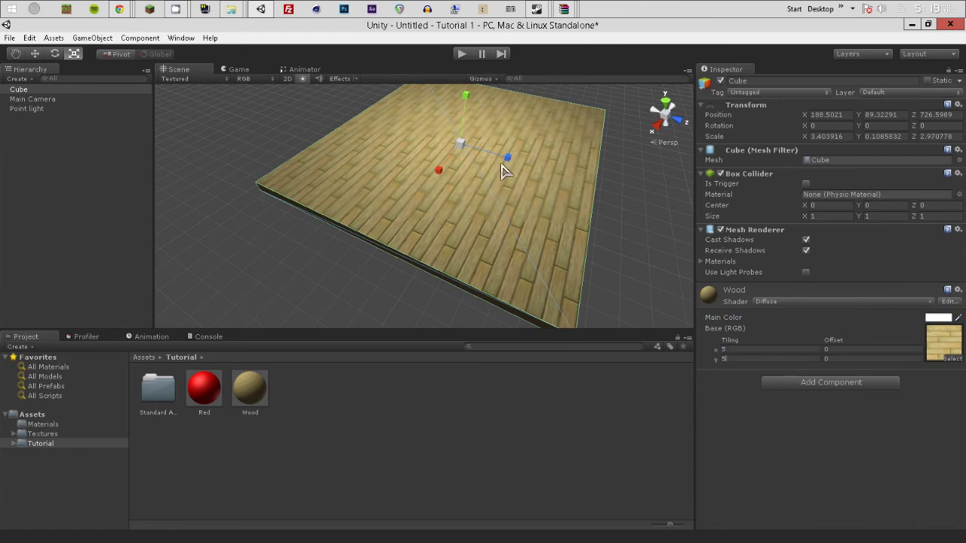
drag(503, 166, 561, 178)
drag(448, 181, 324, 132)
Duplicate the floor slab and raise the copy above the point light as a ceiling, at Y about 93.8.
click(35, 54)
scroll(451, 212, down, 3)
key(ctrl+d)
drag(452, 188, 465, 113)
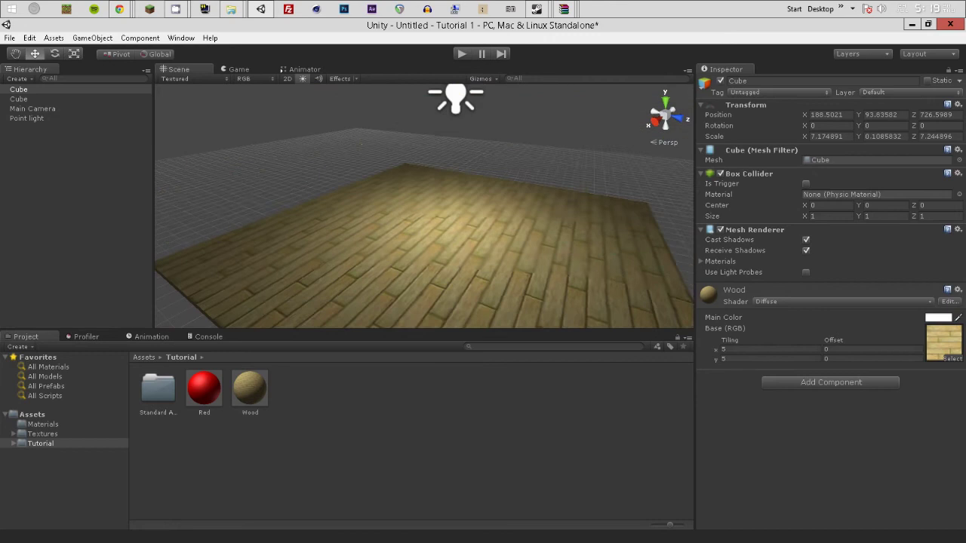
scroll(442, 181, down, 5)
click(522, 197)
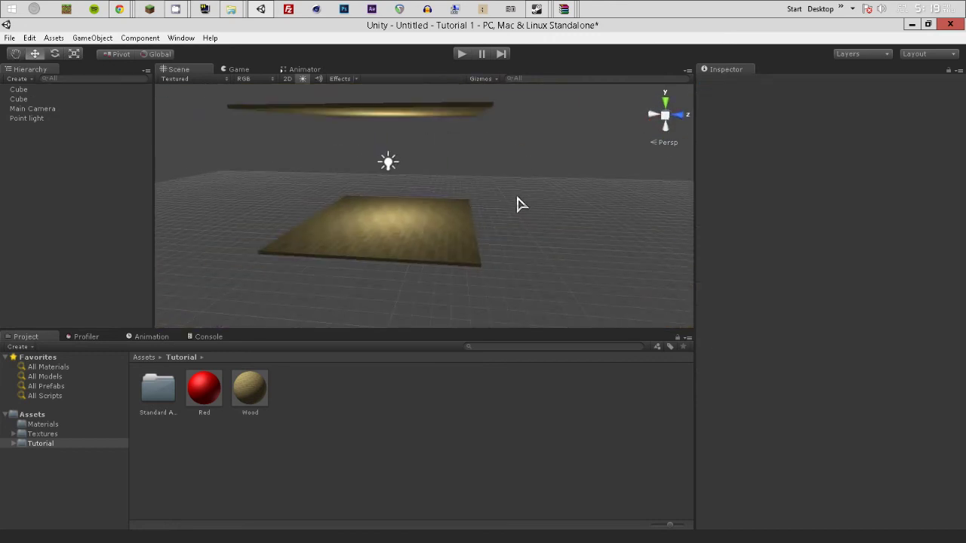
alt+drag(521, 201, 511, 208)
scroll(518, 249, up, 5)
Create a new material named Brick in the Tutorial folder.
right_click(341, 425)
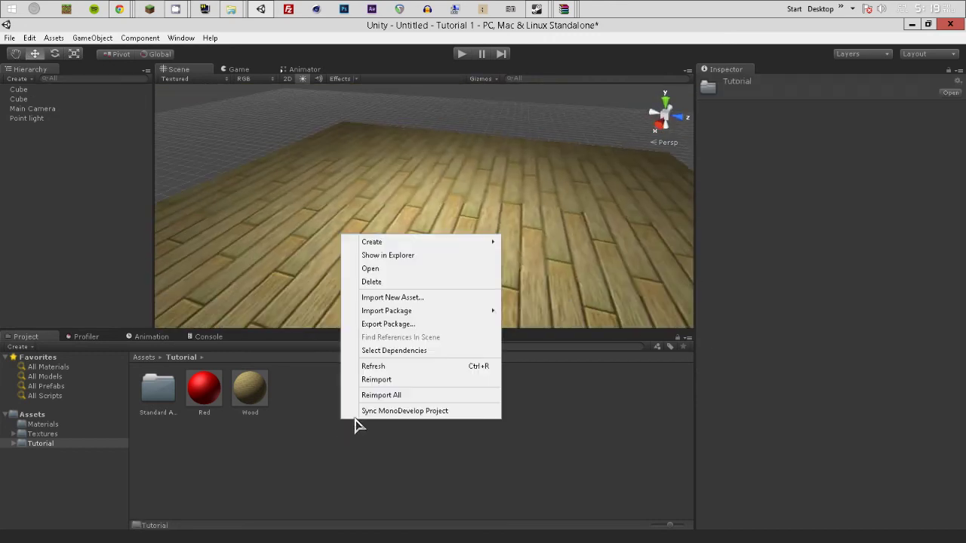
mouse_move(370, 242)
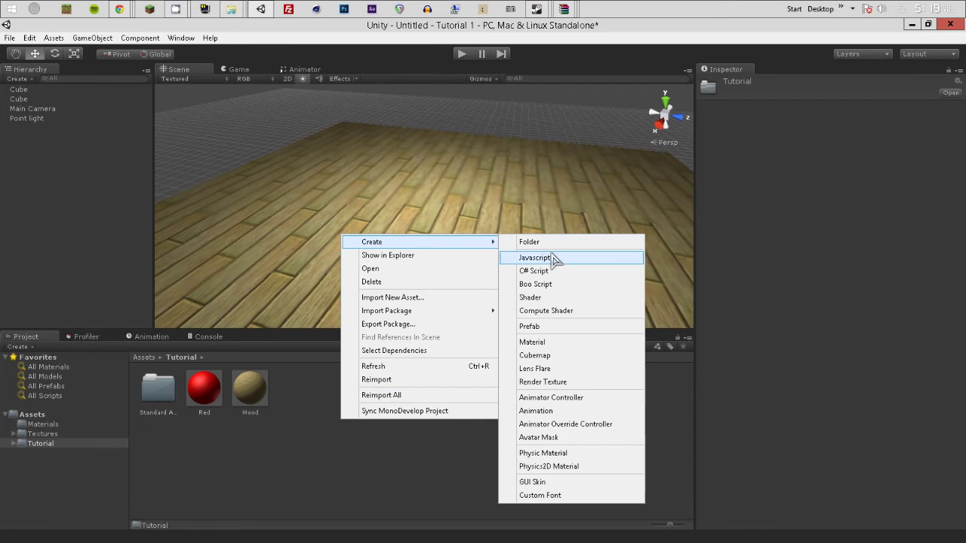
click(544, 343)
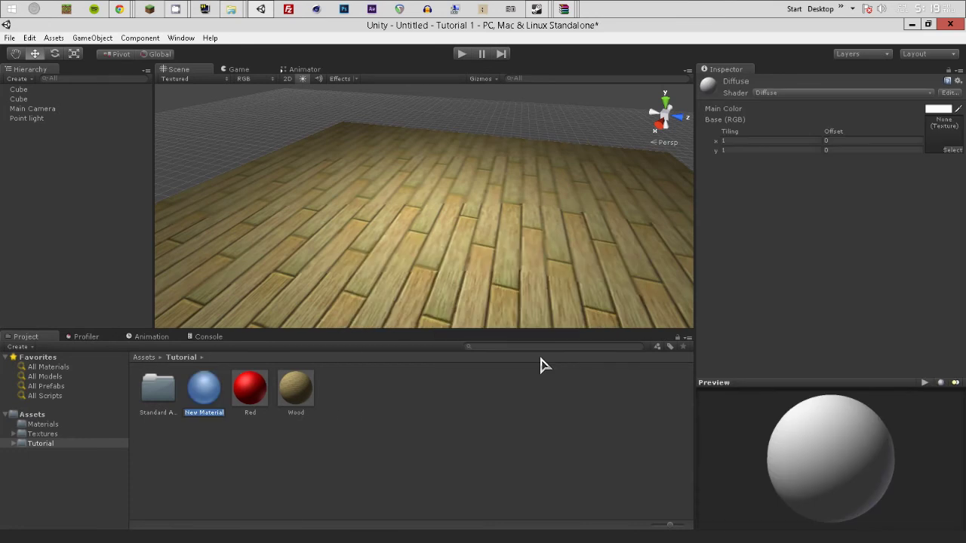
key(Return)
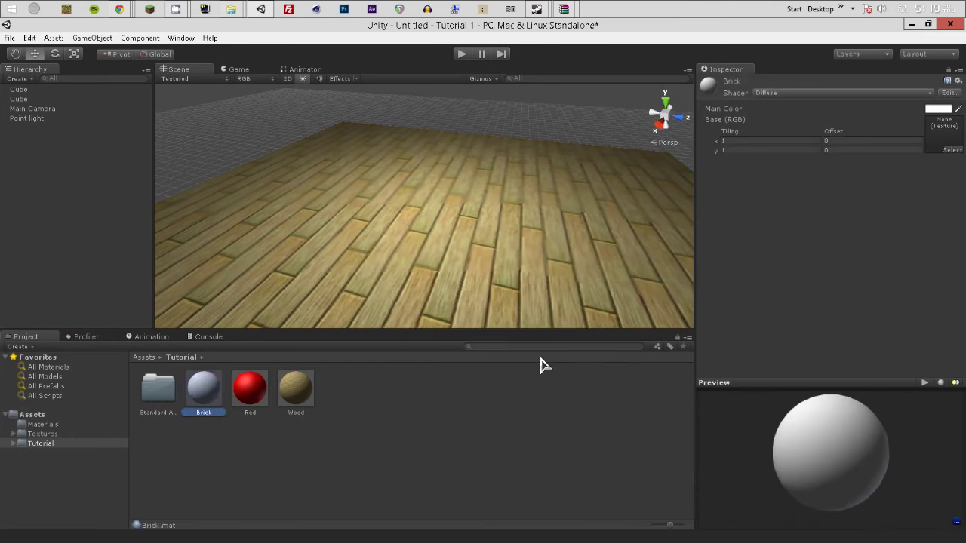
Assign the large-block brick texture to the Brick material and set its tiling to 5 in X and Y.
click(951, 151)
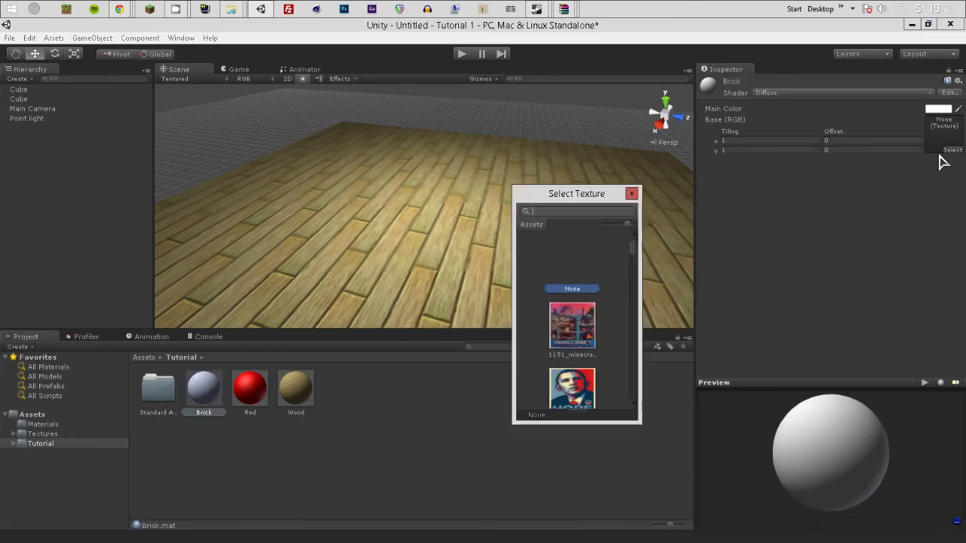
scroll(589, 305, down, 4)
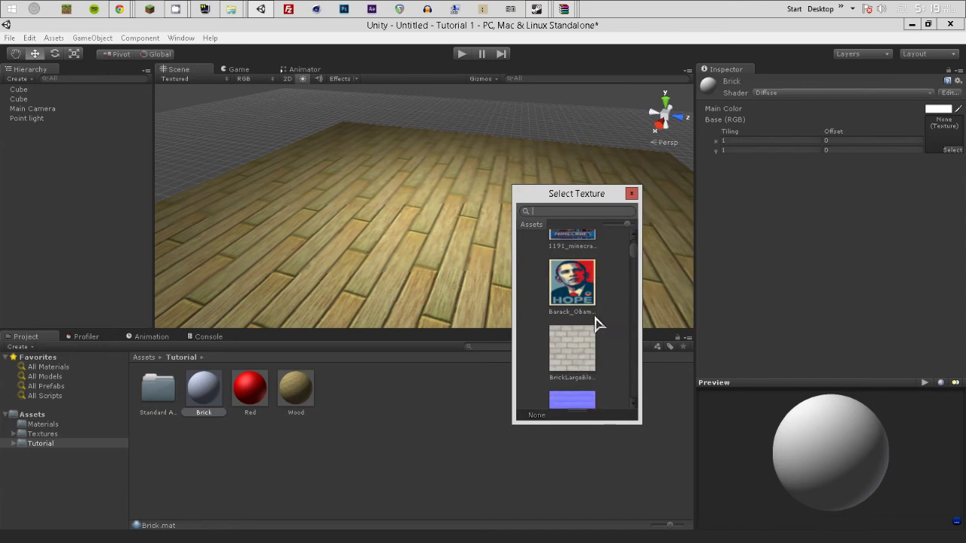
scroll(583, 304, up, 1)
double_click(582, 287)
drag(913, 411, 830, 468)
click(725, 141)
text(5)
key(Tab)
text(5)
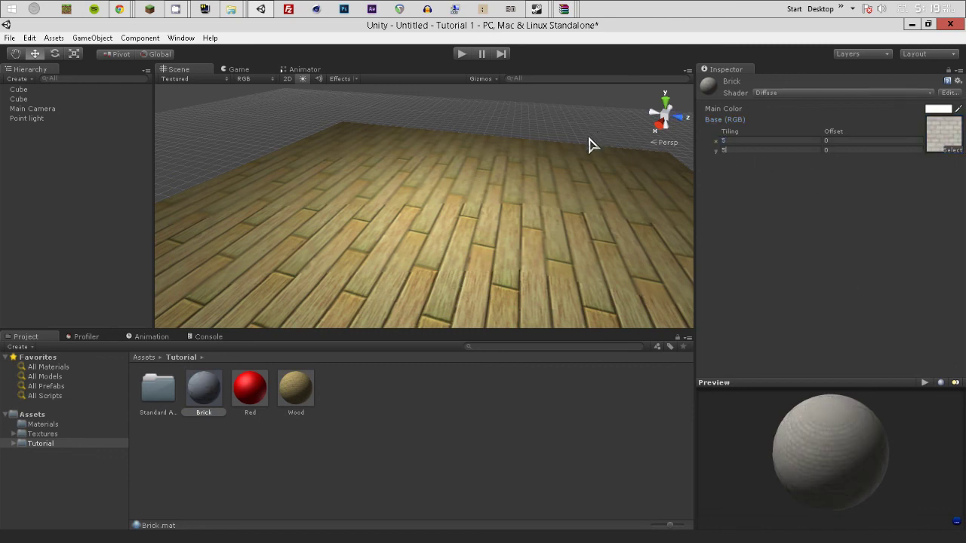
Duplicate the floor slab, place the copy beside the floor and narrow it to a strip about 0.38 units wide in Z.
click(351, 201)
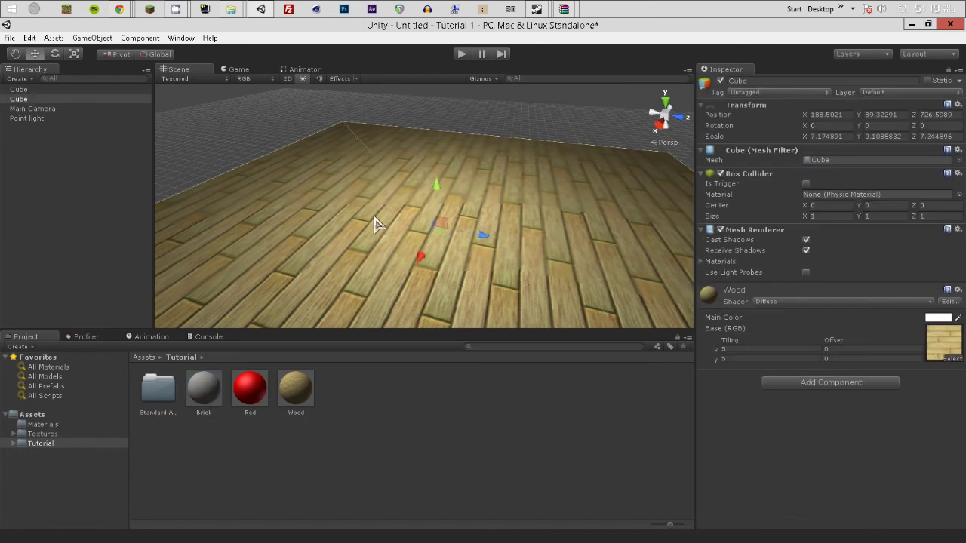
key(f)
key(ctrl+d)
drag(397, 214, 166, 214)
click(75, 55)
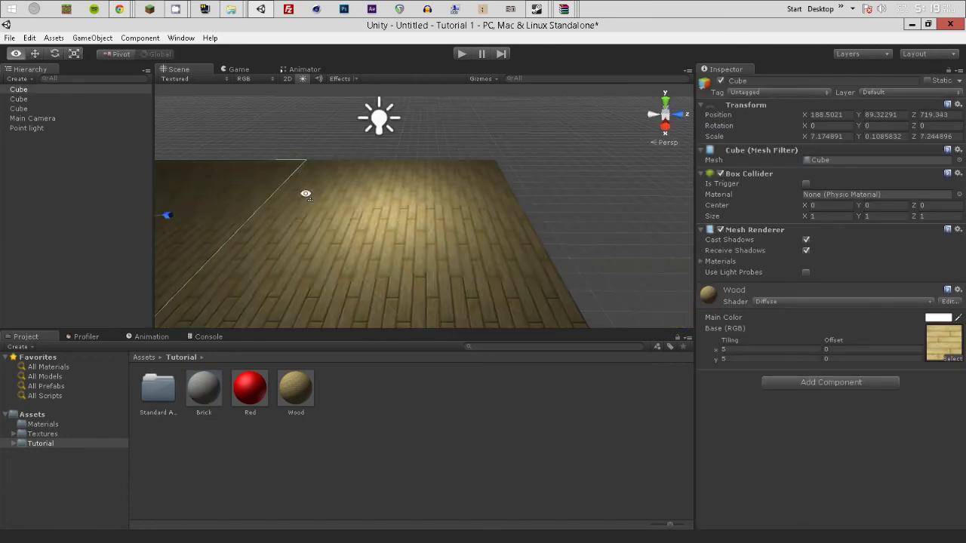
key(f)
drag(343, 198, 311, 200)
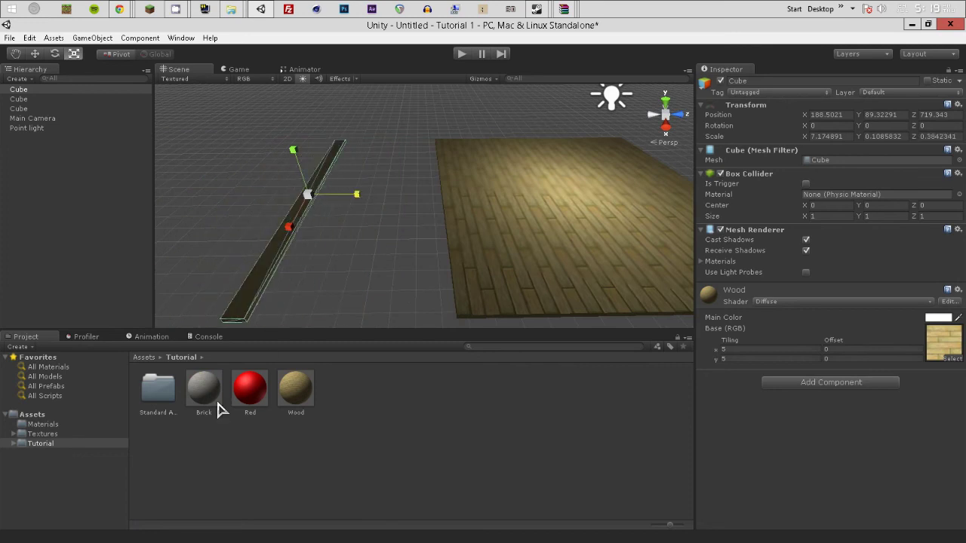
Apply the Brick material to the narrow strip and move it against the floor's edge, at Z about 722.8.
drag(230, 312, 252, 300)
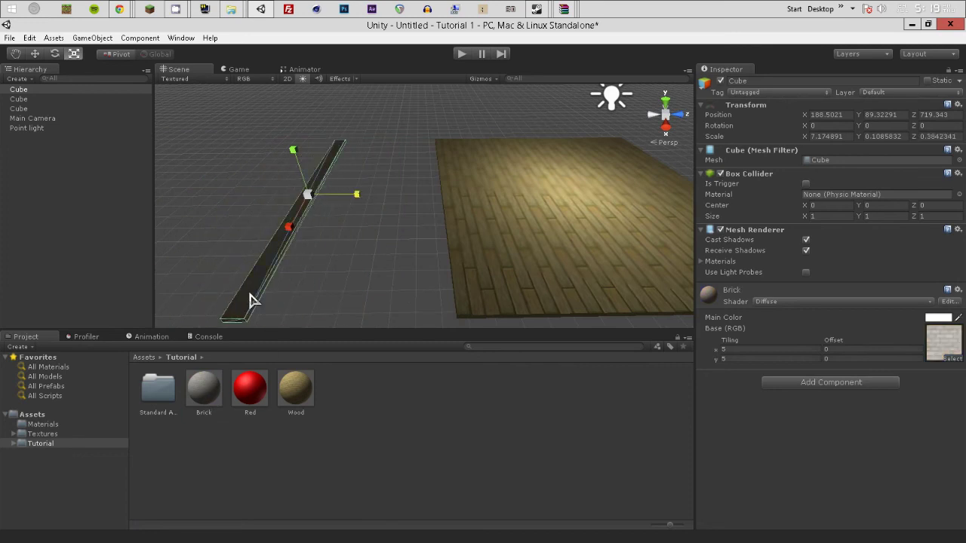
click(34, 54)
drag(344, 202, 405, 117)
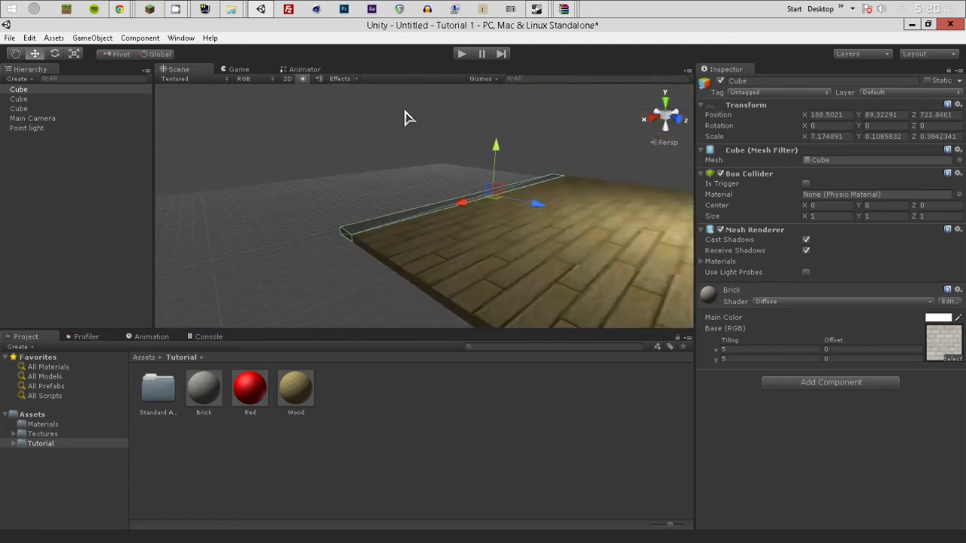
Stretch the brick strip into a wall about 5.08 units high and raise it to fit between floor and ceiling.
click(74, 54)
drag(492, 153, 442, 189)
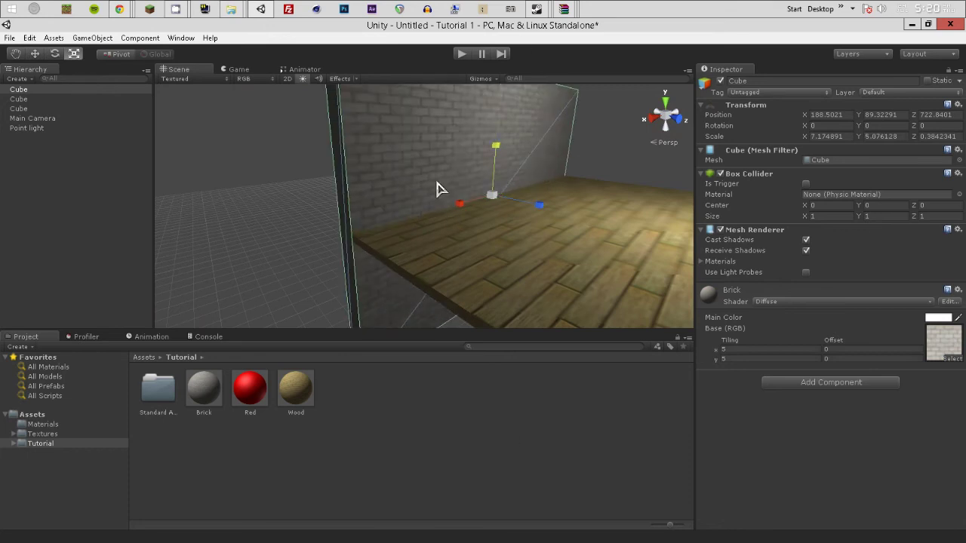
click(34, 54)
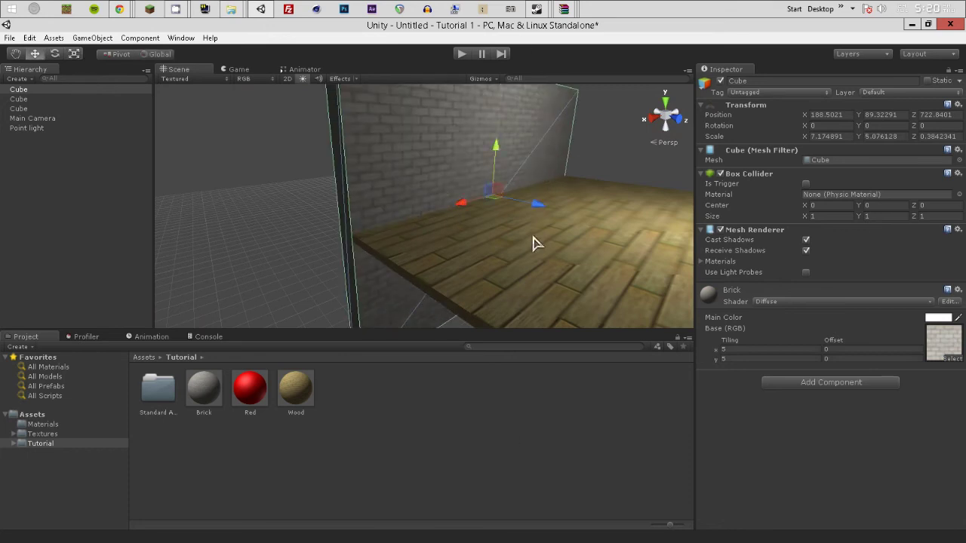
right_drag(535, 241, 540, 163)
right_drag(485, 262, 566, 207)
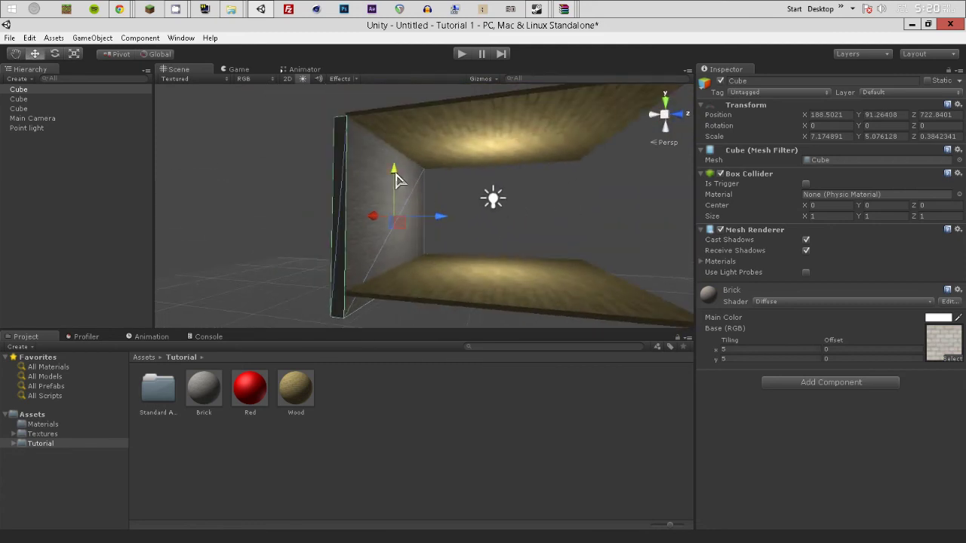
Duplicate the brick wall and move the copy to the opposite edge of the floor, at Z about 730.2.
key(ctrl+d)
drag(438, 216, 606, 244)
right_drag(606, 244, 566, 274)
Rotate another copy of the brick wall 90 degrees about Y and move it to close one open side of the room.
click(54, 53)
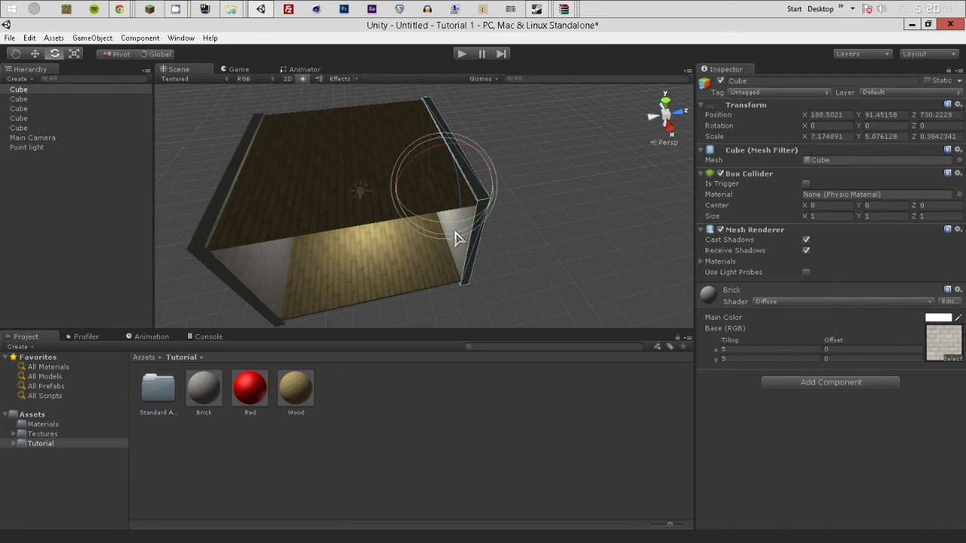
drag(441, 226, 277, 177)
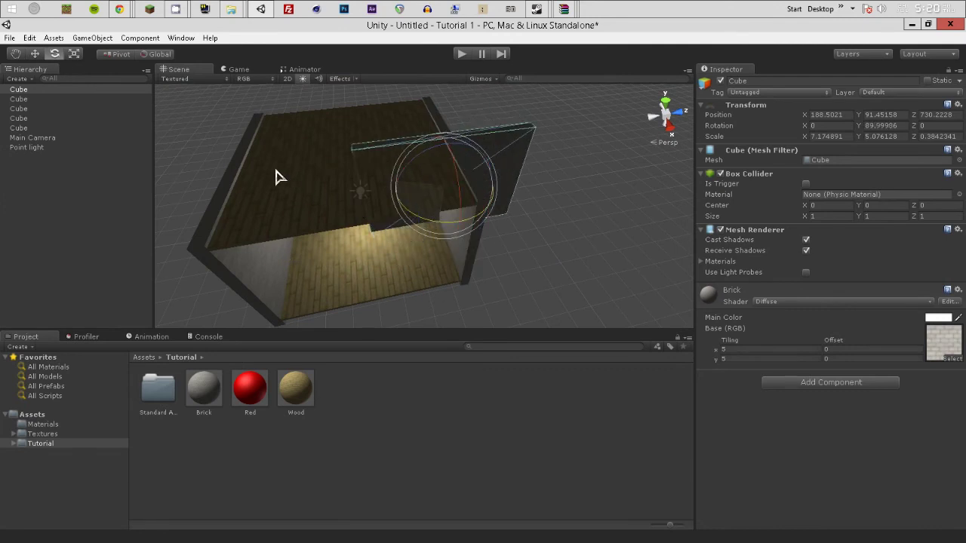
click(34, 53)
key(f)
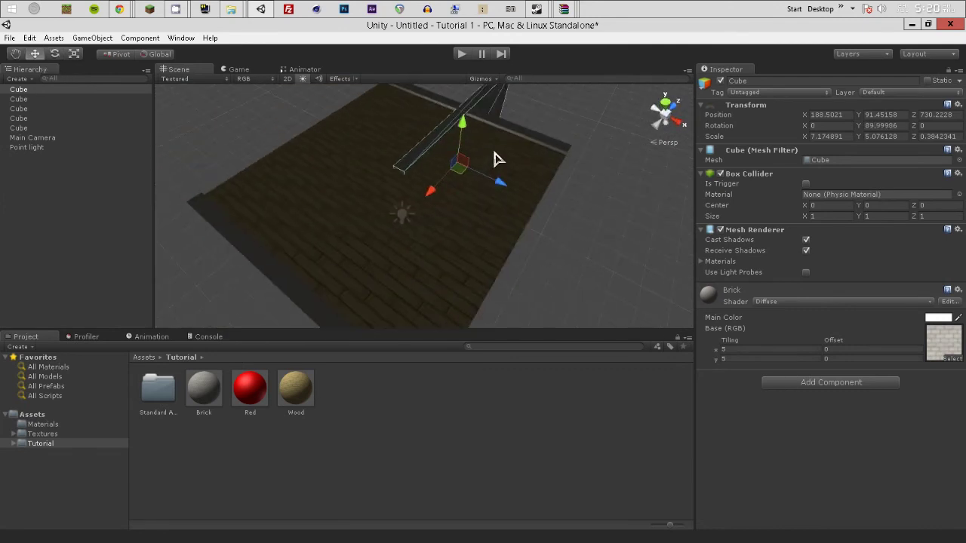
drag(498, 187, 572, 210)
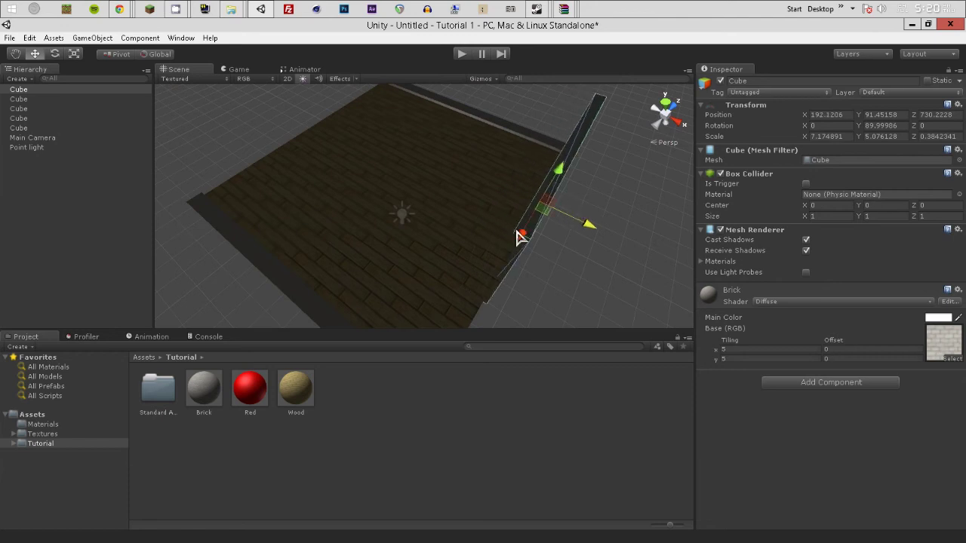
drag(523, 237, 487, 289)
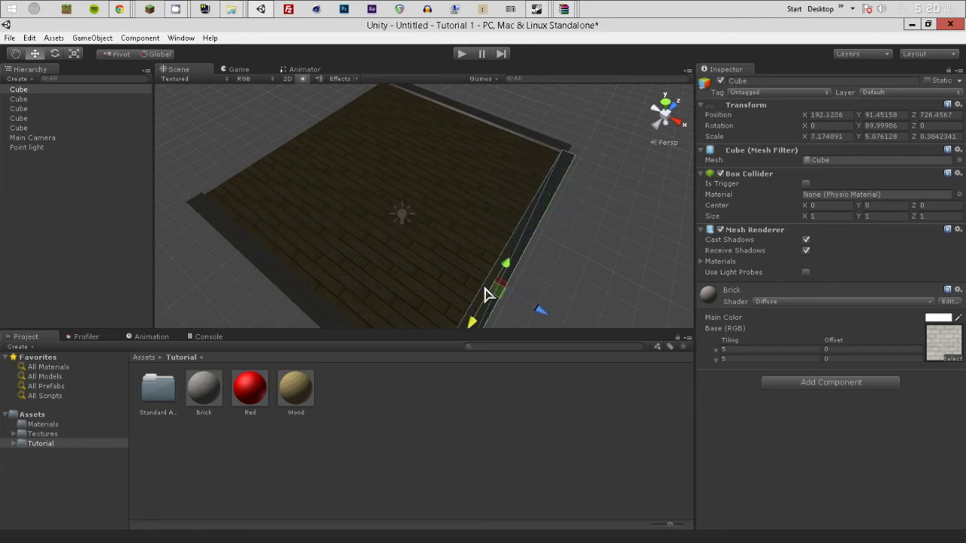
Duplicate the rotated wall onto the remaining open side, at X about 185, and view the enclosed room from inside.
alt+drag(554, 244, 416, 218)
key(ctrl+d)
drag(268, 219, 478, 199)
key(f)
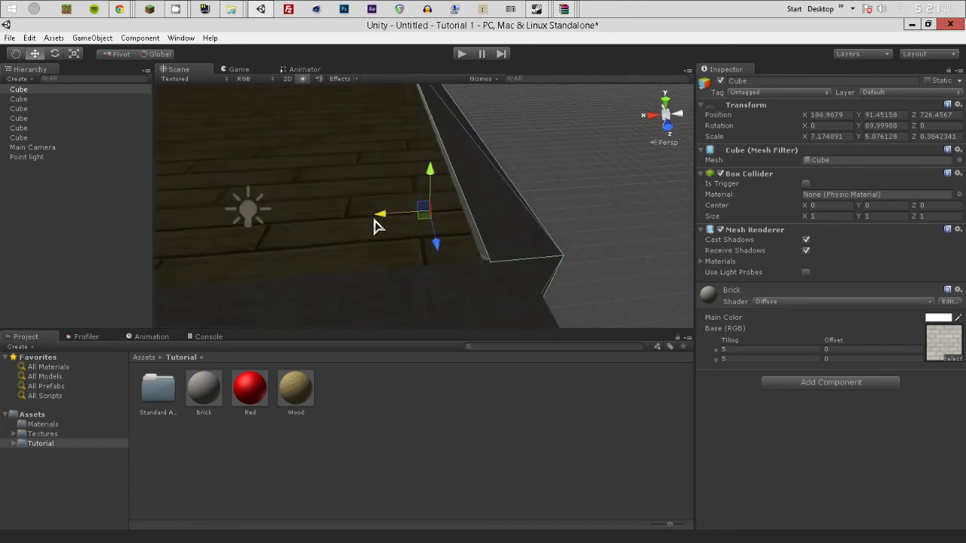
click(597, 158)
alt+drag(597, 158, 542, 280)
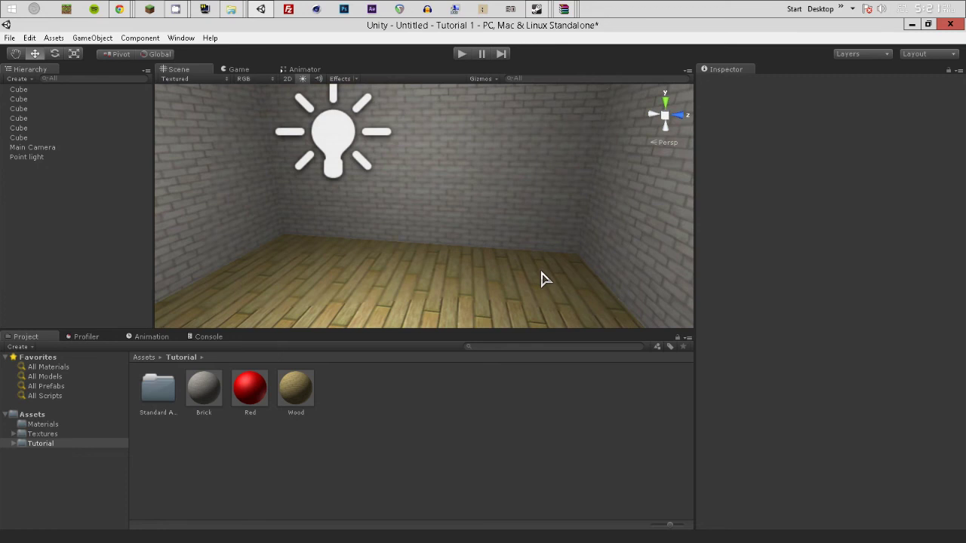
Add a new plane object to the room.
click(93, 38)
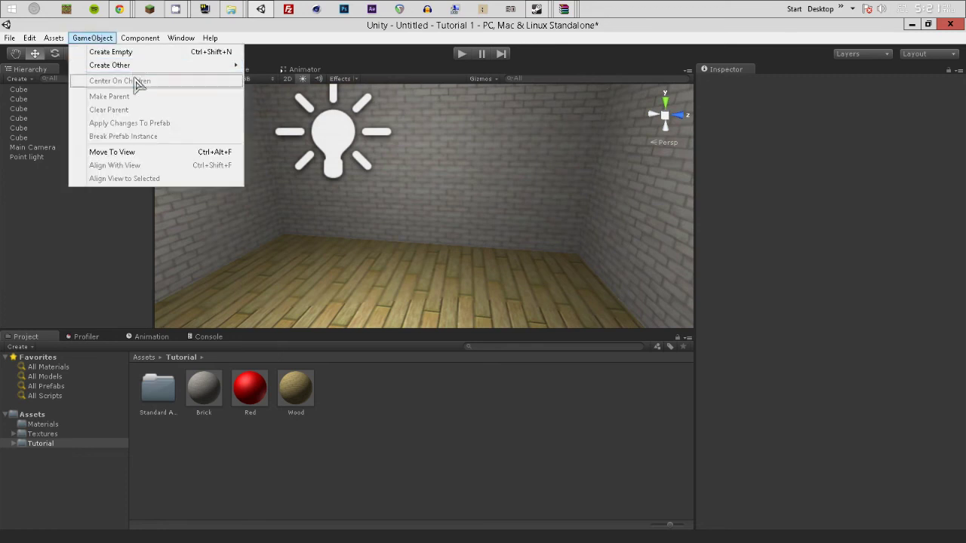
mouse_move(134, 68)
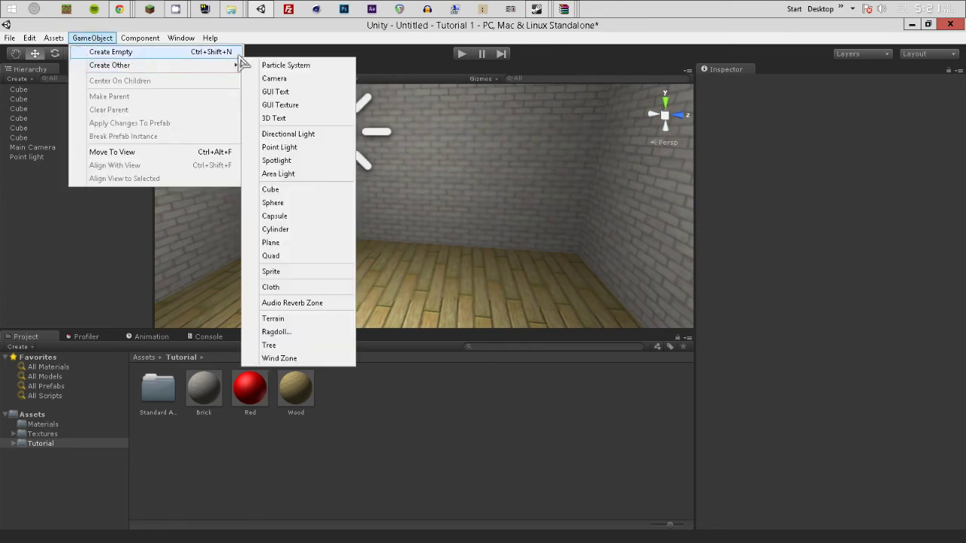
click(272, 242)
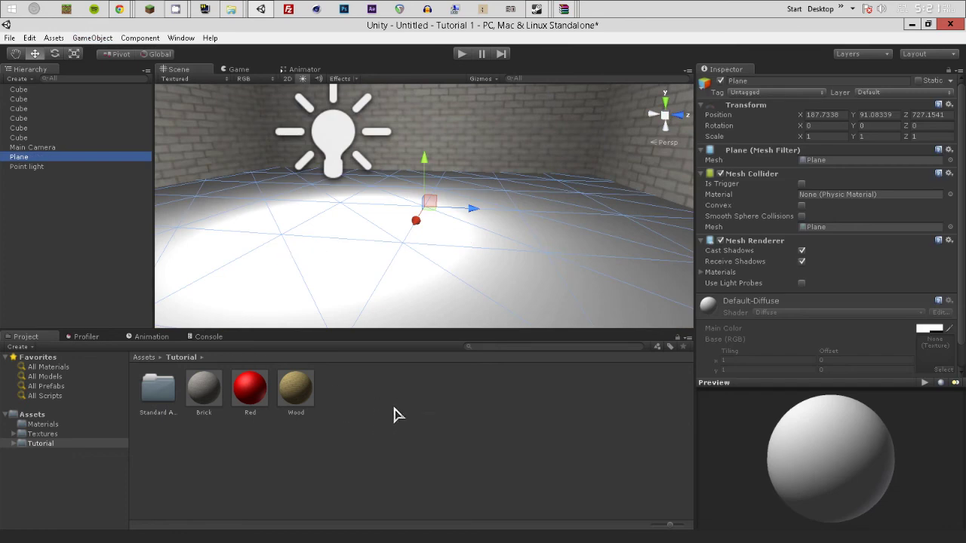
Create a new material named Carpet in the Tutorial folder.
right_click(397, 414)
mouse_move(473, 234)
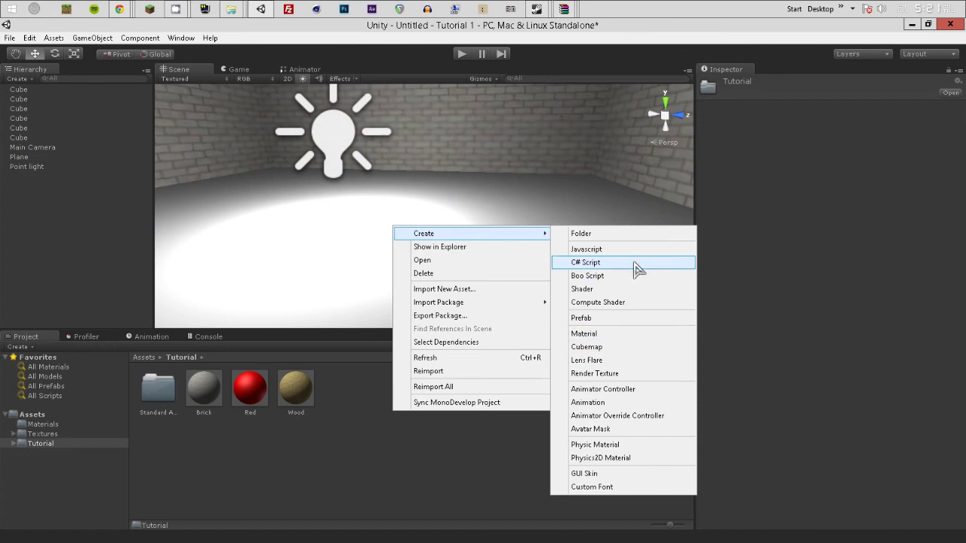
click(623, 335)
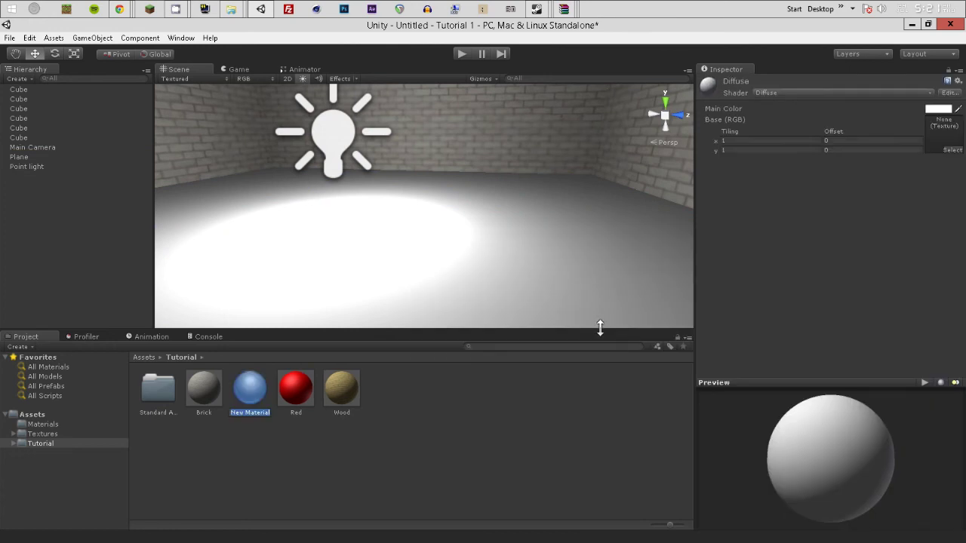
text(Carpet)
key(Return)
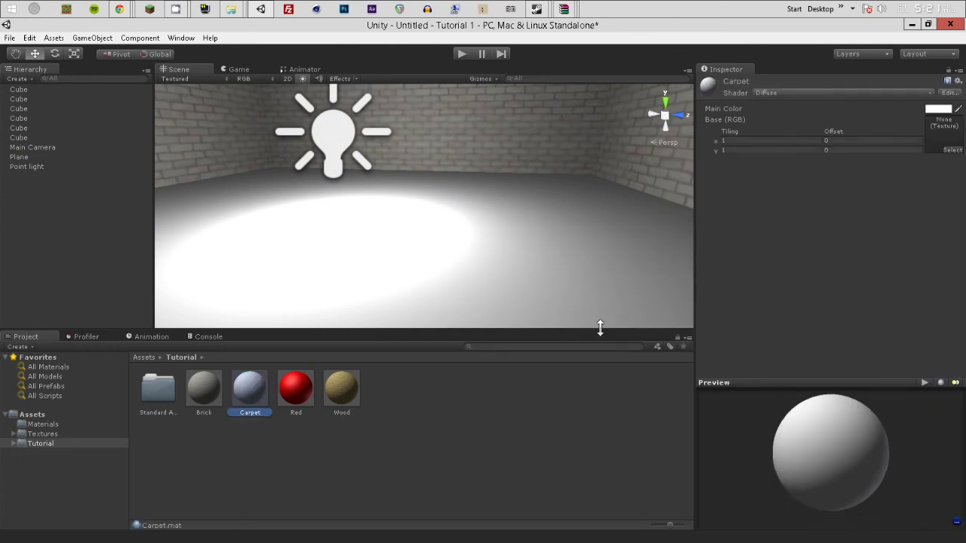
Assign the PersianCarpets0012_2_S texture to the Carpet material's base map.
click(954, 150)
scroll(580, 332, down, 10)
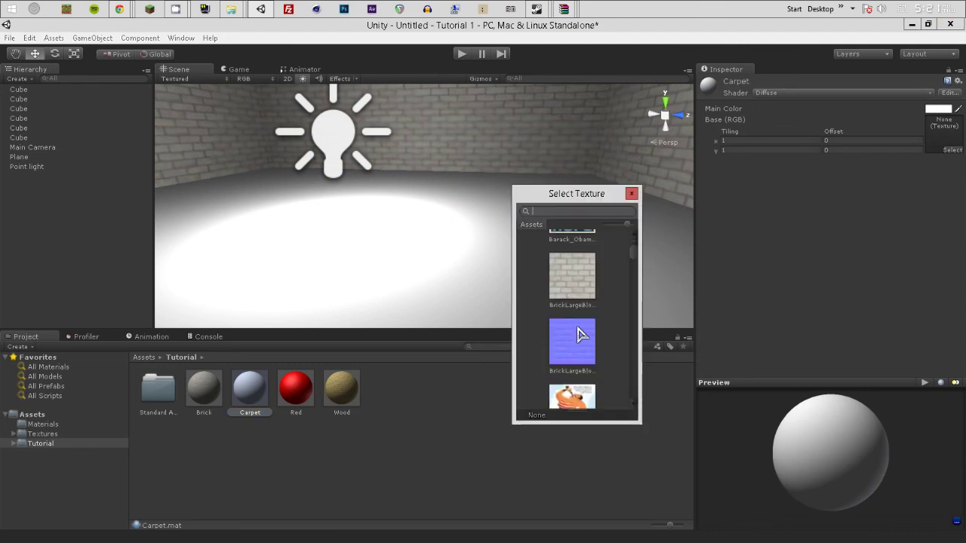
scroll(587, 329, down, 8)
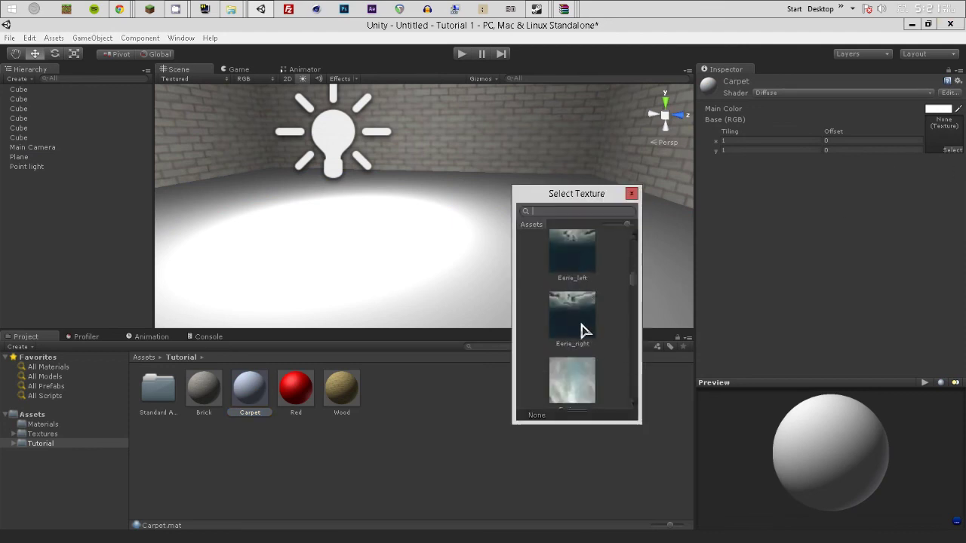
scroll(580, 332, down, 8)
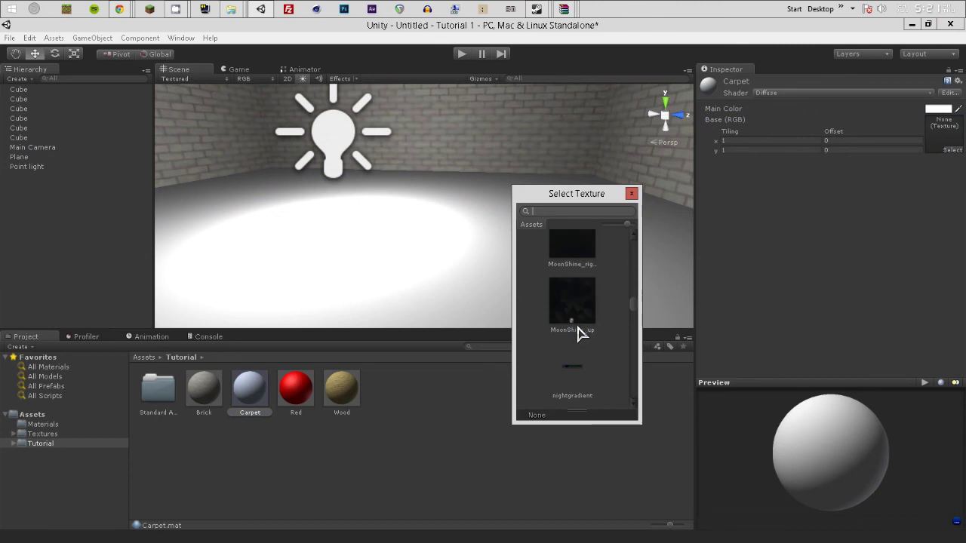
scroll(579, 336, down, 6)
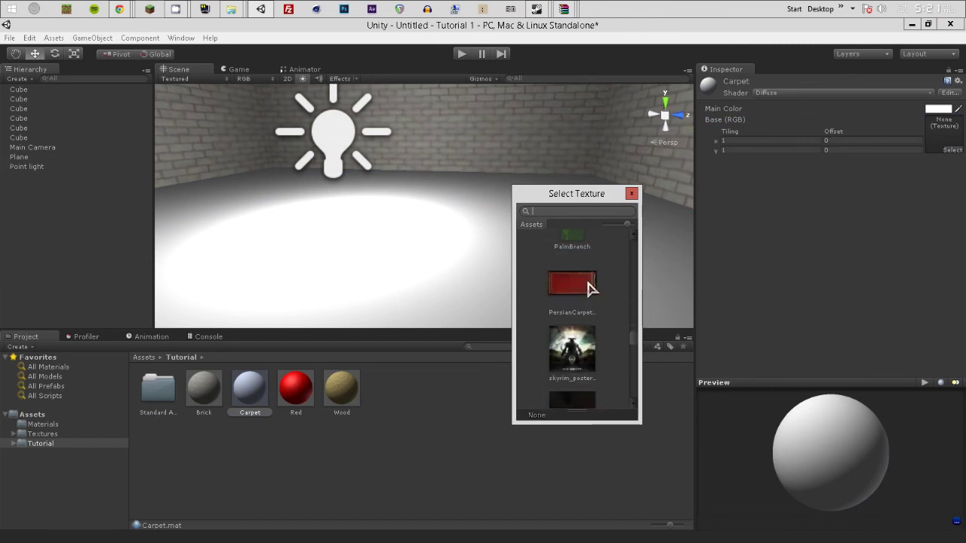
click(572, 292)
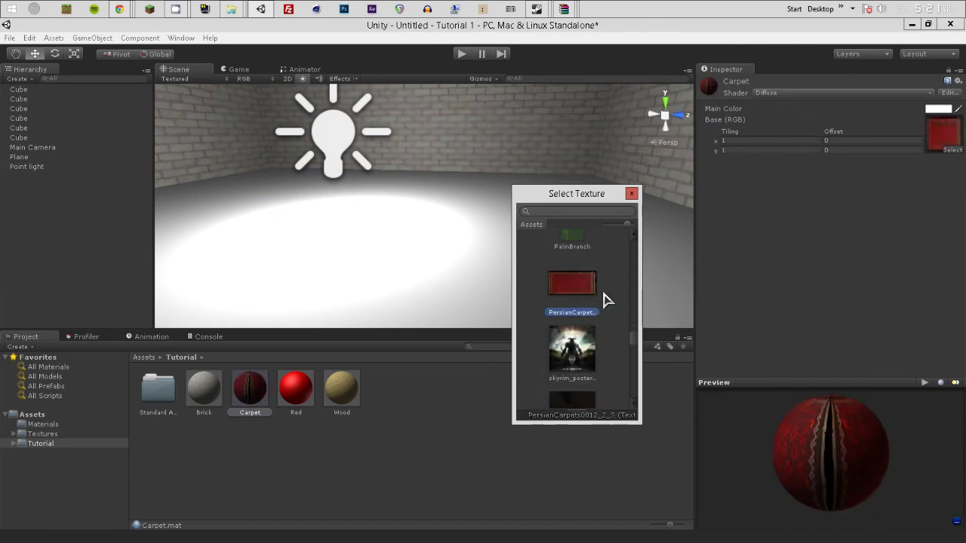
click(632, 194)
Switch the Carpet material's shader to Transparent/Diffuse and apply the material to the plane.
click(780, 93)
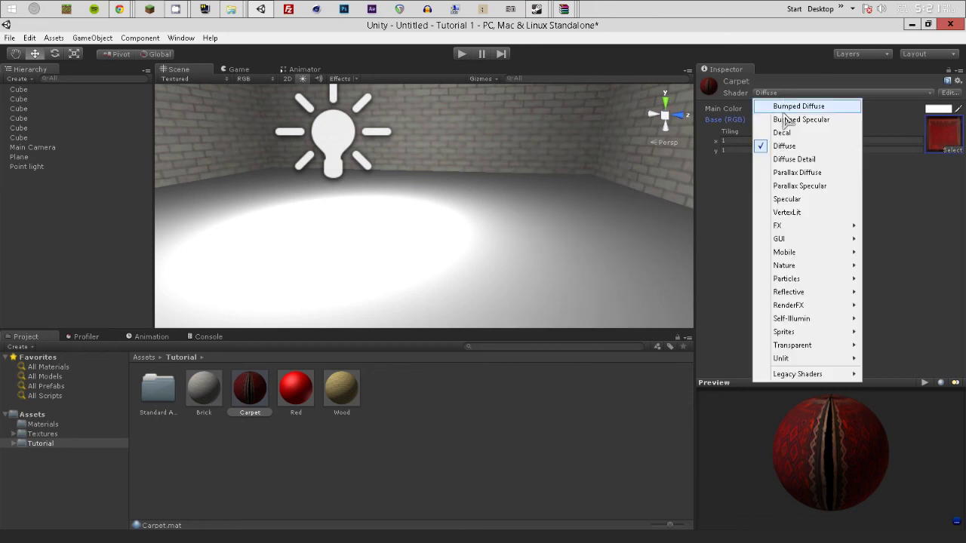
mouse_move(794, 347)
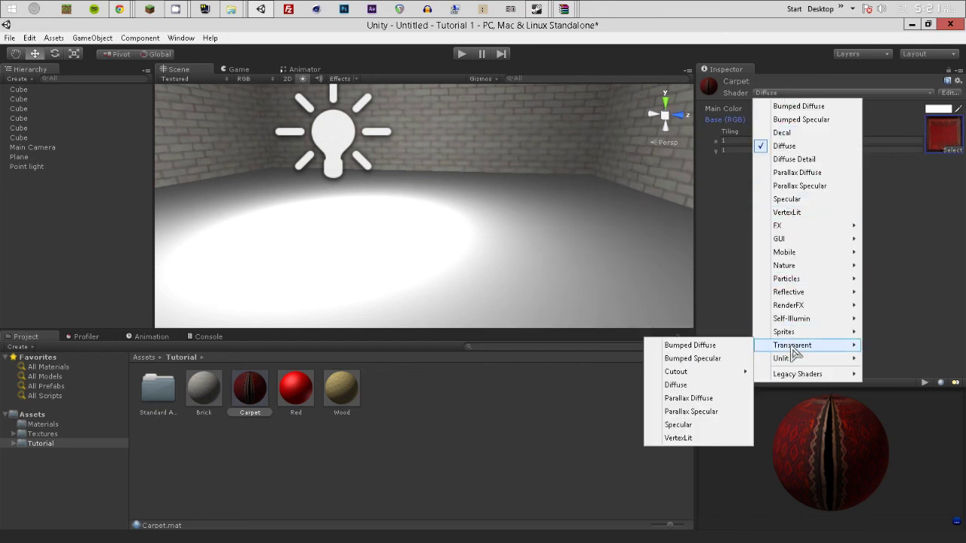
click(679, 387)
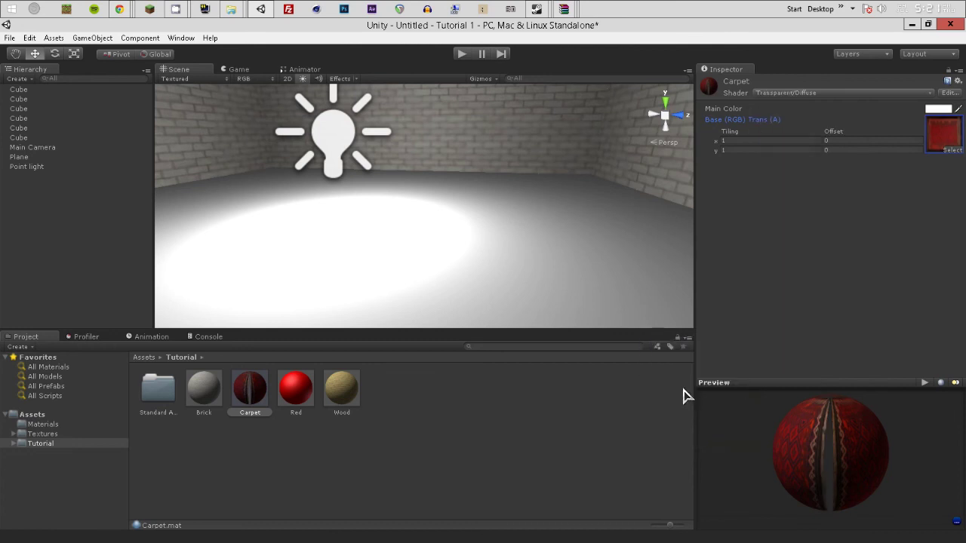
drag(253, 379, 295, 272)
Scale the carpet plane down to rug size, about 0.106 in X and 0.177 in Z.
click(426, 243)
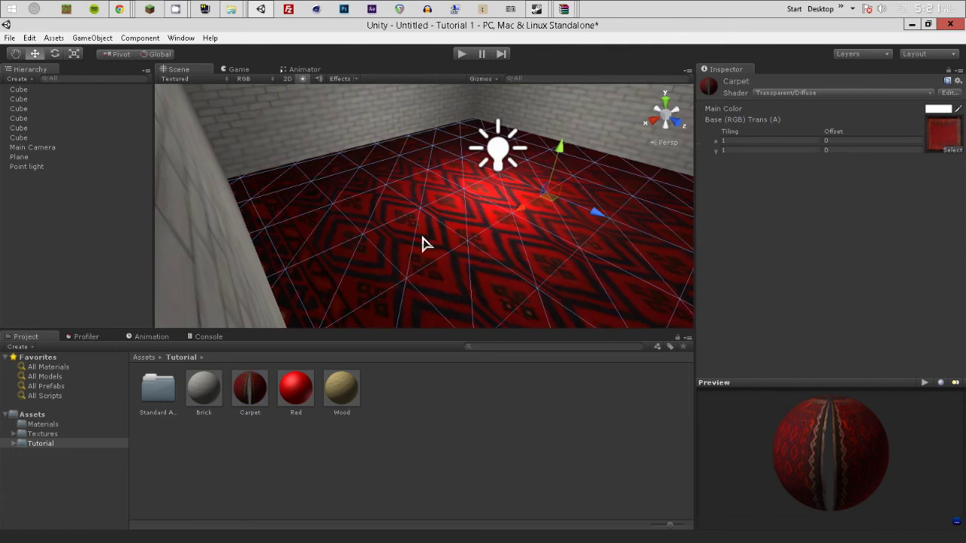
click(75, 56)
mouse_move(530, 229)
mouse_down()
mouse_move(524, 218)
mouse_move(592, 217)
mouse_move(549, 223)
mouse_move(520, 209)
mouse_move(522, 216)
mouse_up()
scroll(453, 181, up, 10)
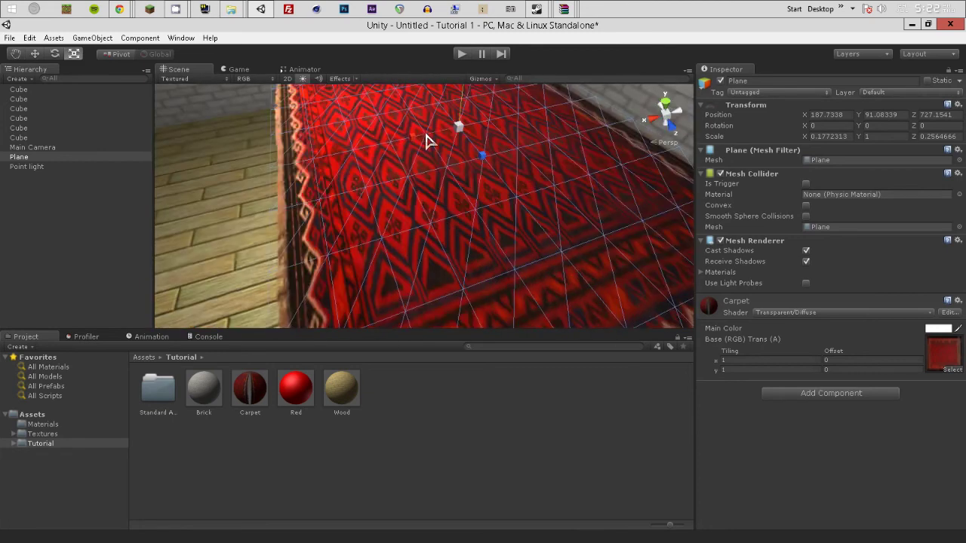
drag(416, 147, 447, 114)
drag(463, 194, 459, 194)
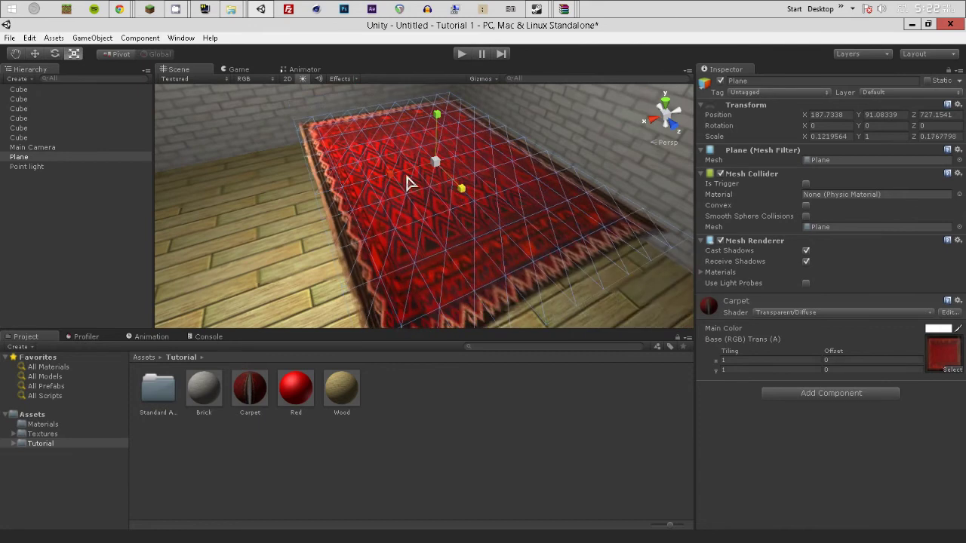
drag(391, 186, 396, 186)
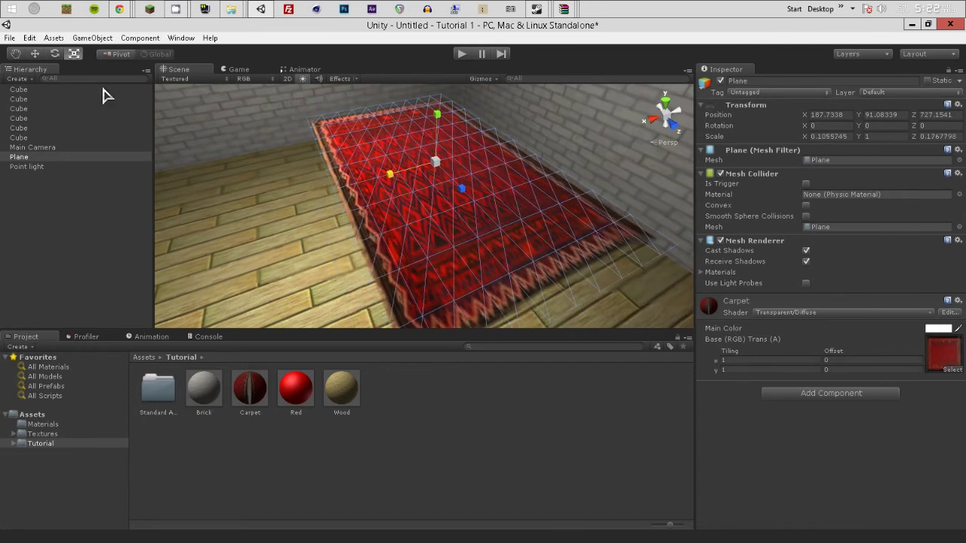
Lower the carpet plane onto the wooden floor, at Y about 89.38.
click(33, 53)
drag(429, 120, 659, 213)
drag(446, 138, 466, 168)
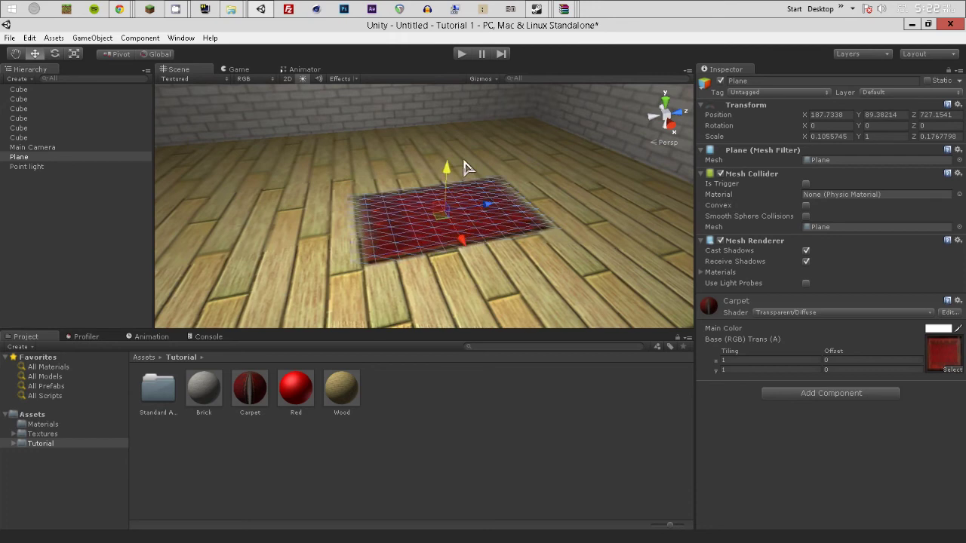
Duplicate the carpet plane and move the copy along the floor to X about 190.05.
right_drag(466, 168, 523, 213)
key(f)
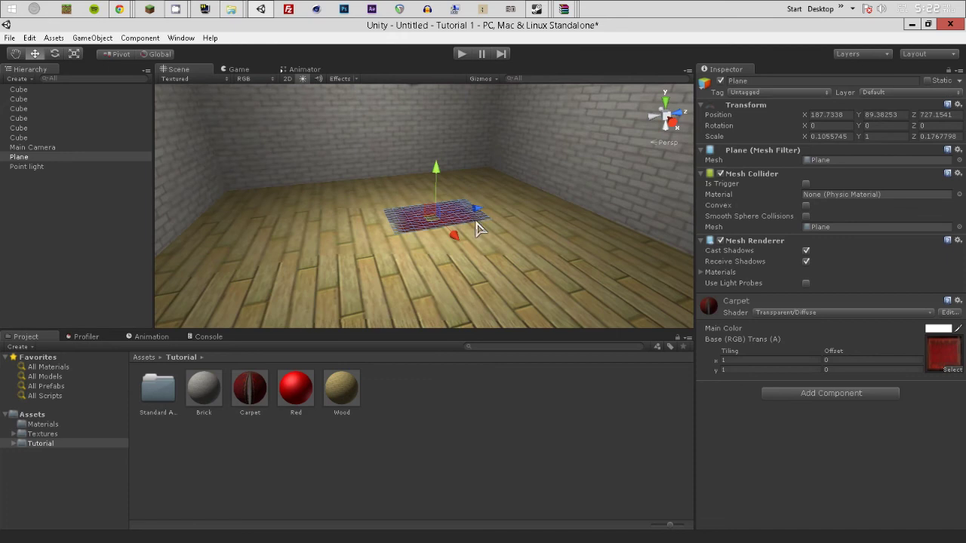
key(ctrl+d)
drag(455, 244, 538, 276)
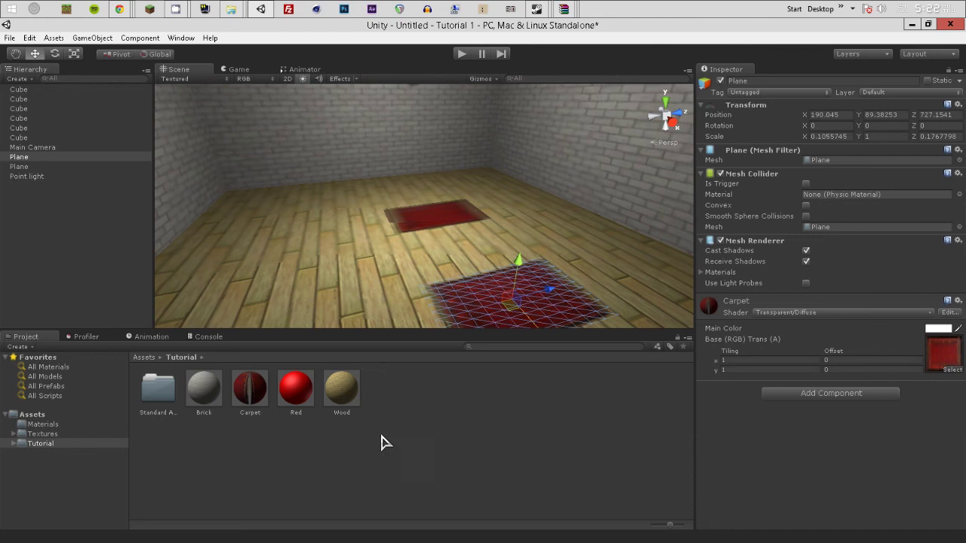
Create a new material named Poster in the Tutorial folder.
right_click(446, 424)
mouse_move(474, 243)
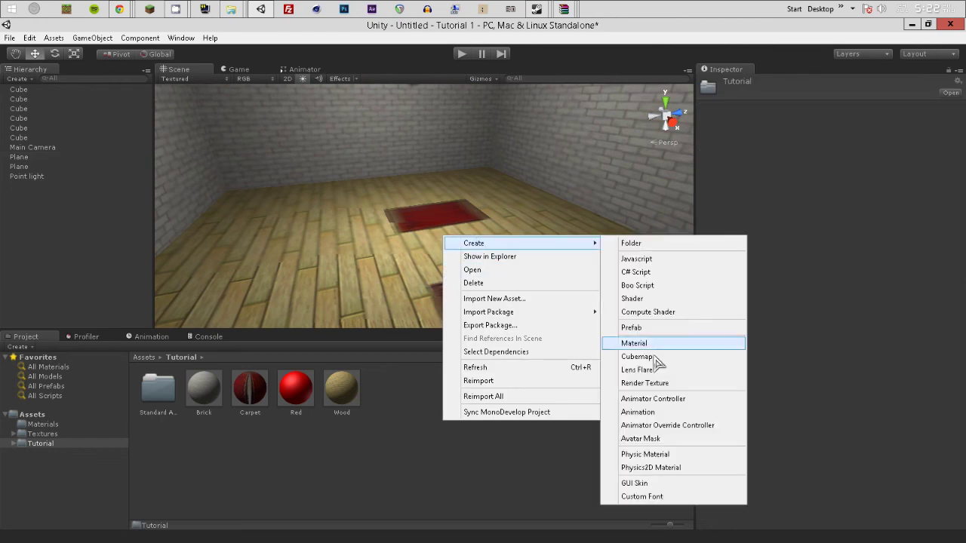
click(653, 341)
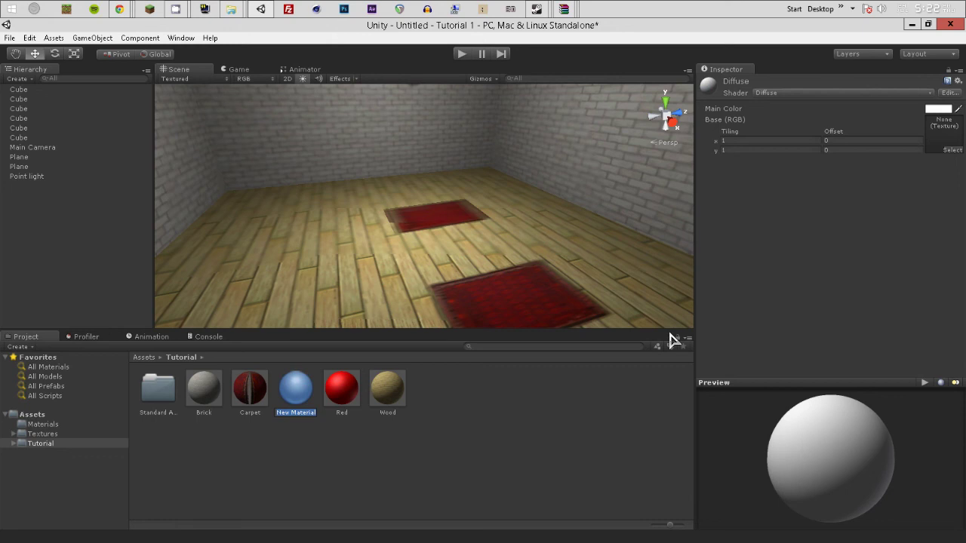
text(p)
text(oster)
key(Return)
Assign the Barack Obama HOPE texture to the Poster material's base map.
click(949, 151)
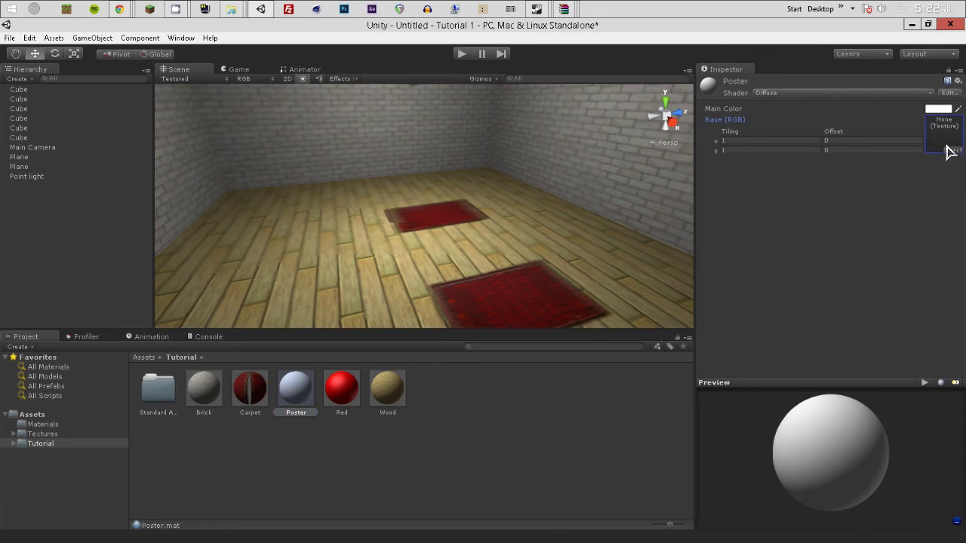
click(952, 150)
scroll(581, 317, down, 1)
scroll(581, 317, up, 1)
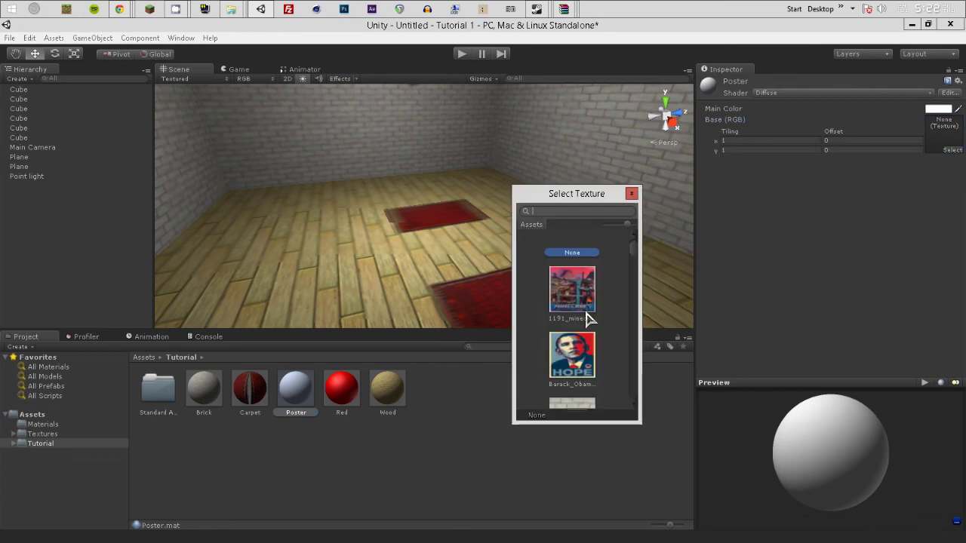
double_click(583, 351)
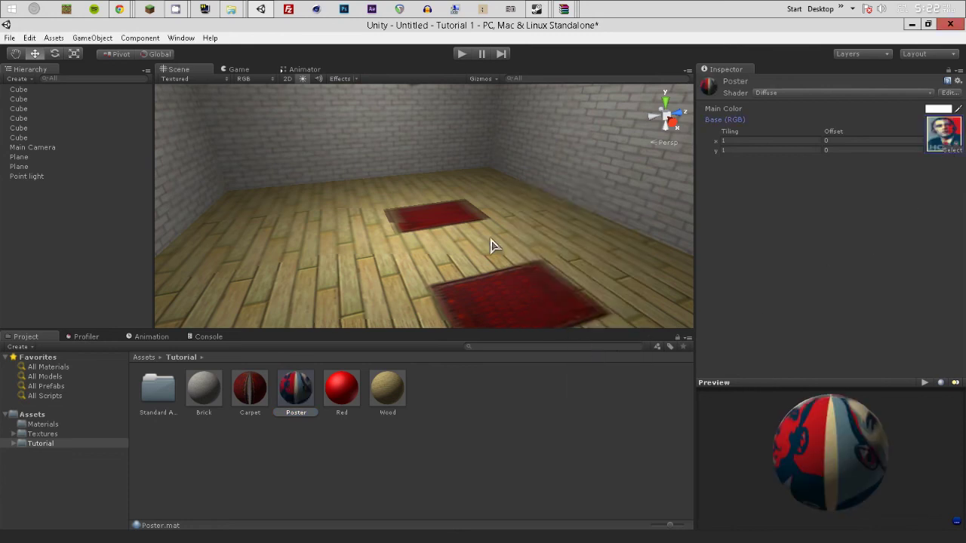
Apply the Poster material to the duplicated carpet plane.
right_drag(491, 246, 529, 289)
drag(809, 506, 888, 507)
drag(317, 410, 374, 211)
right_drag(463, 198, 358, 233)
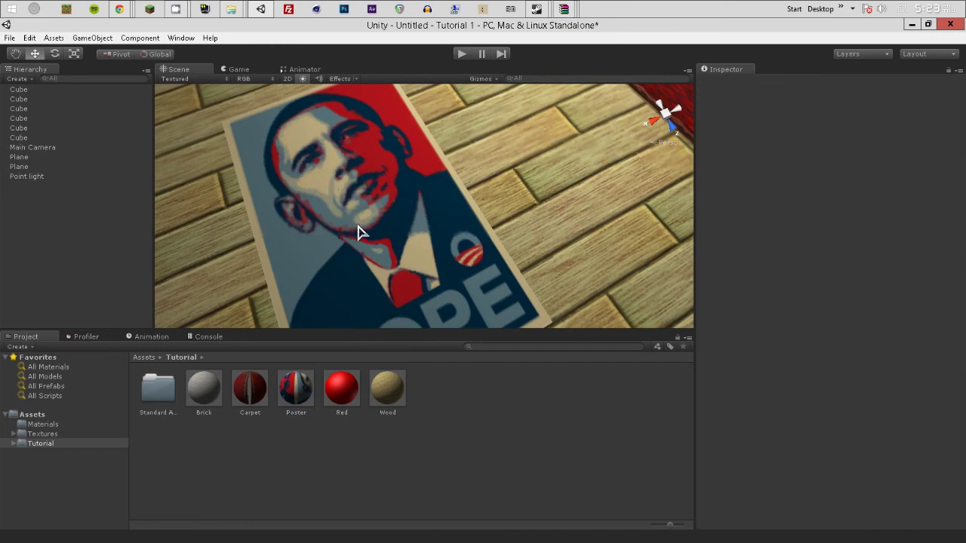
Scale the poster plane down to about 0.096 in X and 0.135 in Z.
double_click(19, 156)
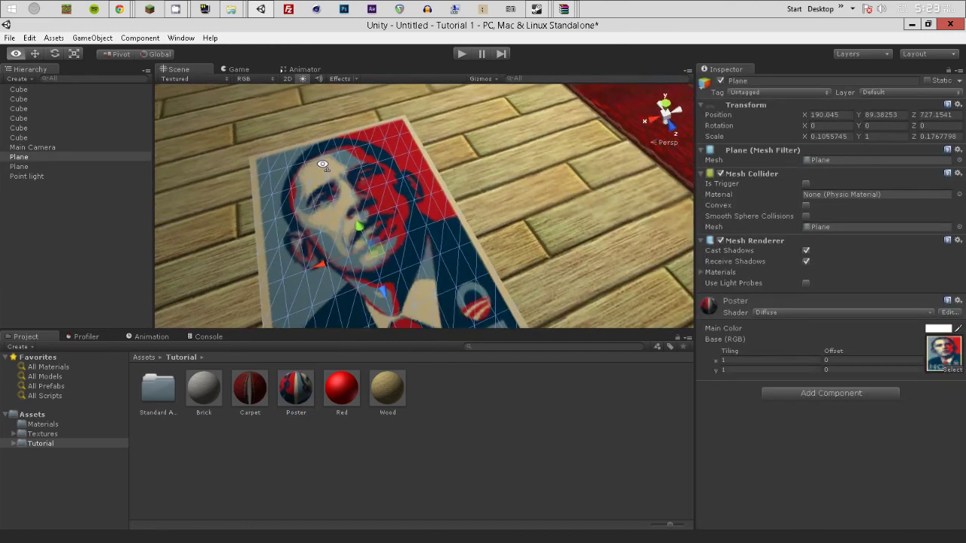
key(r)
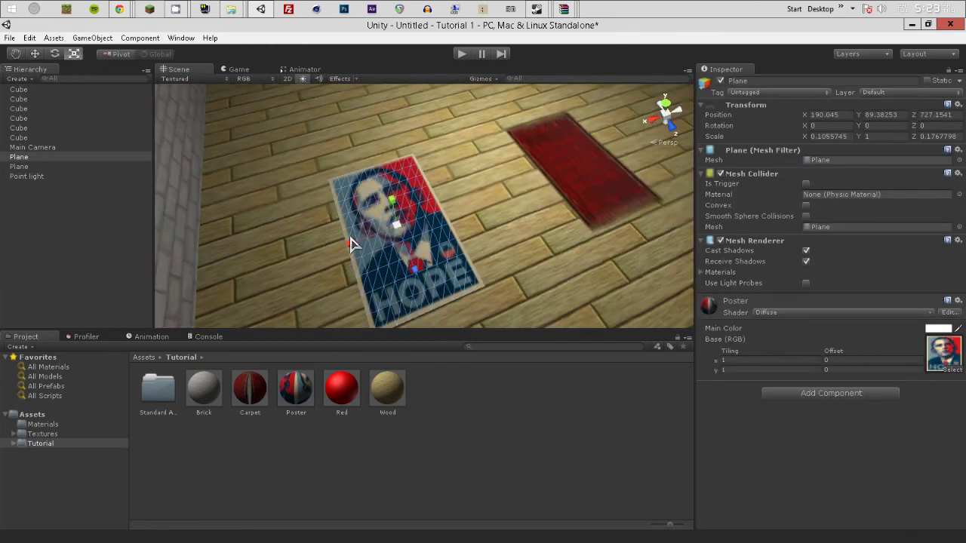
drag(352, 244, 357, 248)
drag(420, 270, 448, 339)
Rotate the poster plane 90 degrees about X so it stands upright.
click(54, 53)
alt+drag(397, 224, 470, 123)
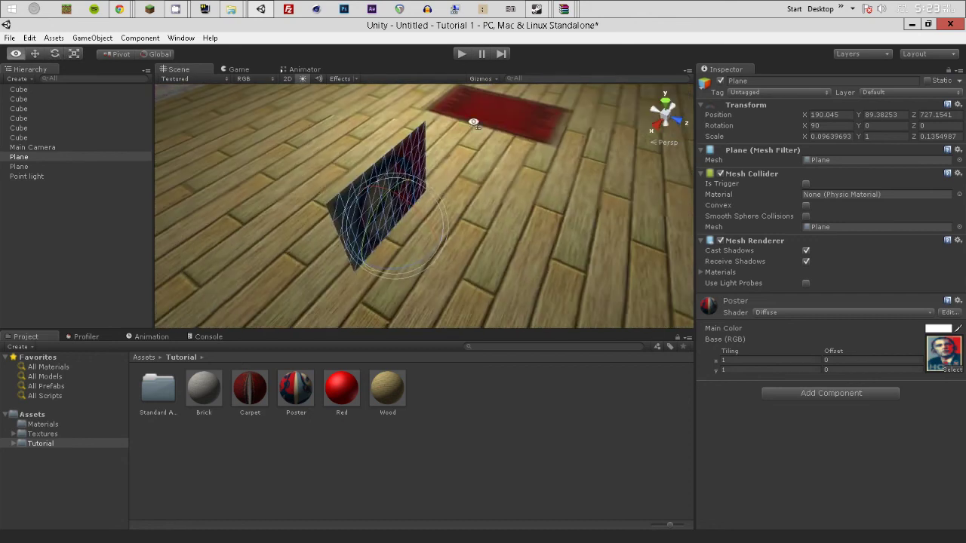
mouse_move(167, 83)
alt+mouse_down()
mouse_move(453, 233)
mouse_move(372, 206)
mouse_move(403, 218)
alt+mouse_up()
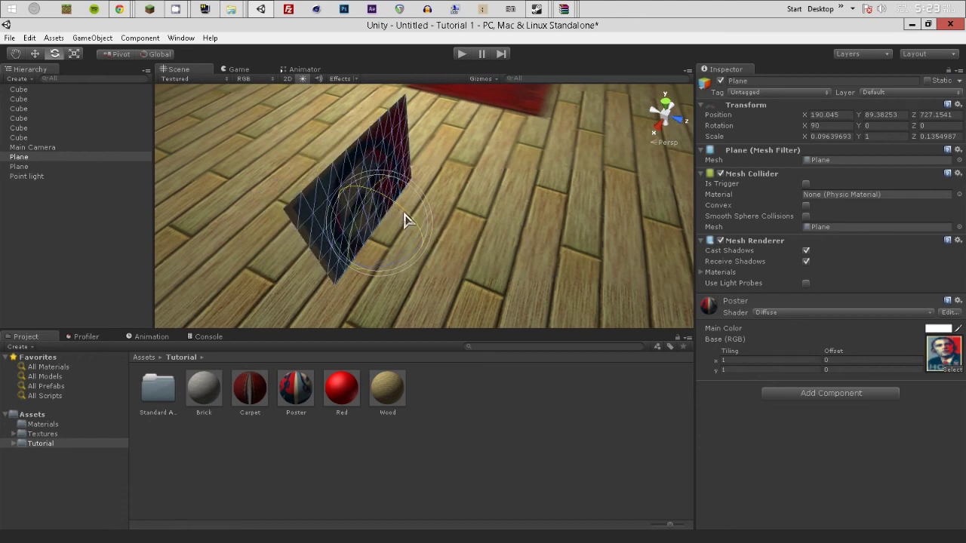
alt+drag(474, 219, 470, 249)
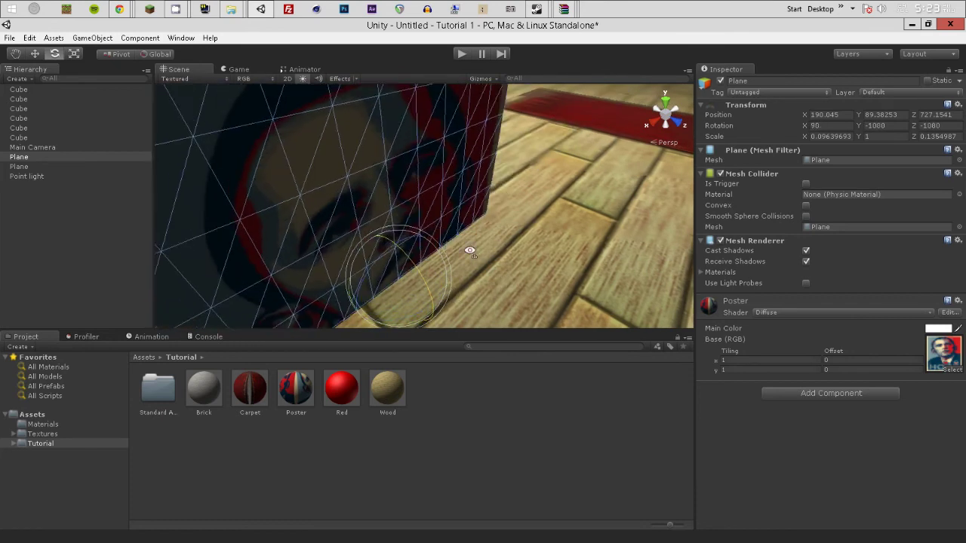
Raise the poster plane to about Y 90.72 and move it against the brick wall at about Z 723.03.
key(f)
click(35, 54)
drag(434, 188, 476, 120)
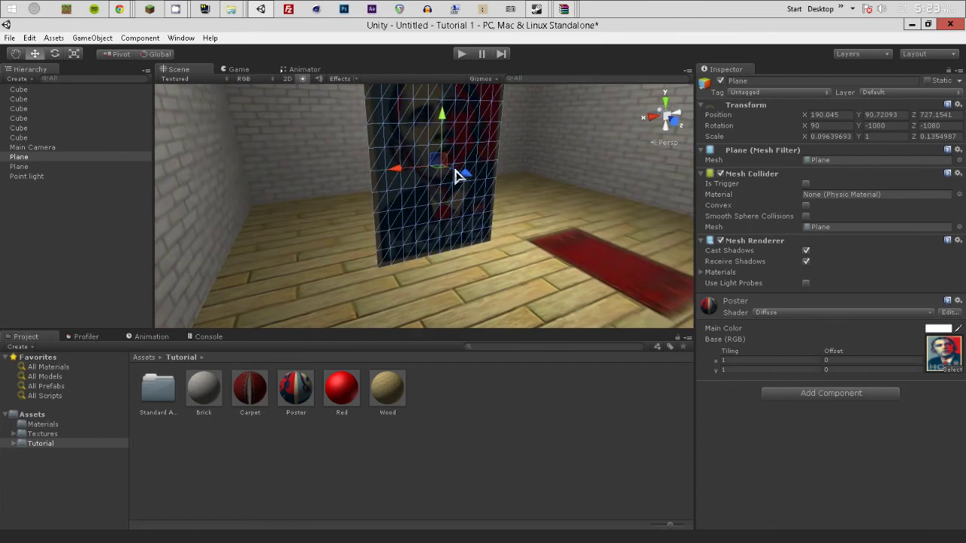
drag(466, 187, 534, 217)
drag(515, 173, 399, 132)
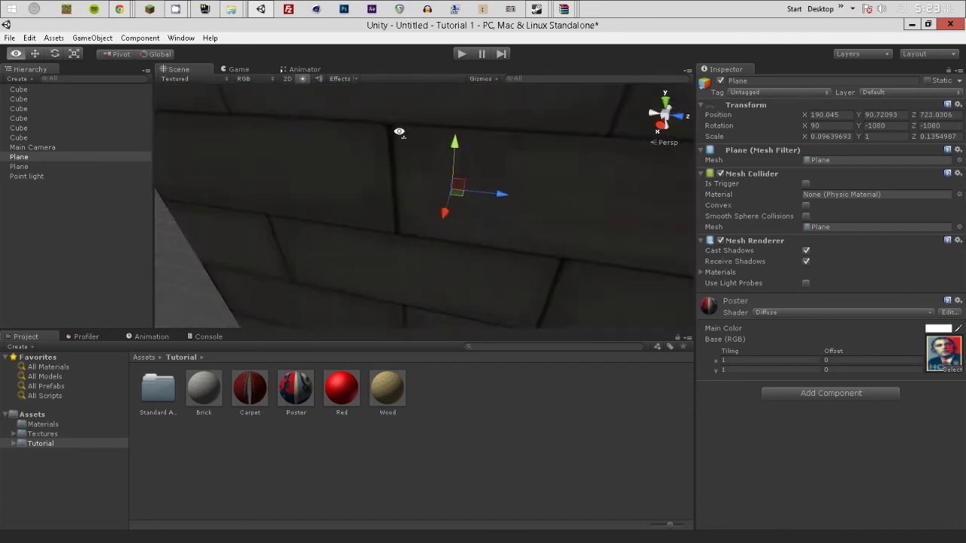
alt+scroll(399, 132, down, 5)
drag(413, 185, 410, 187)
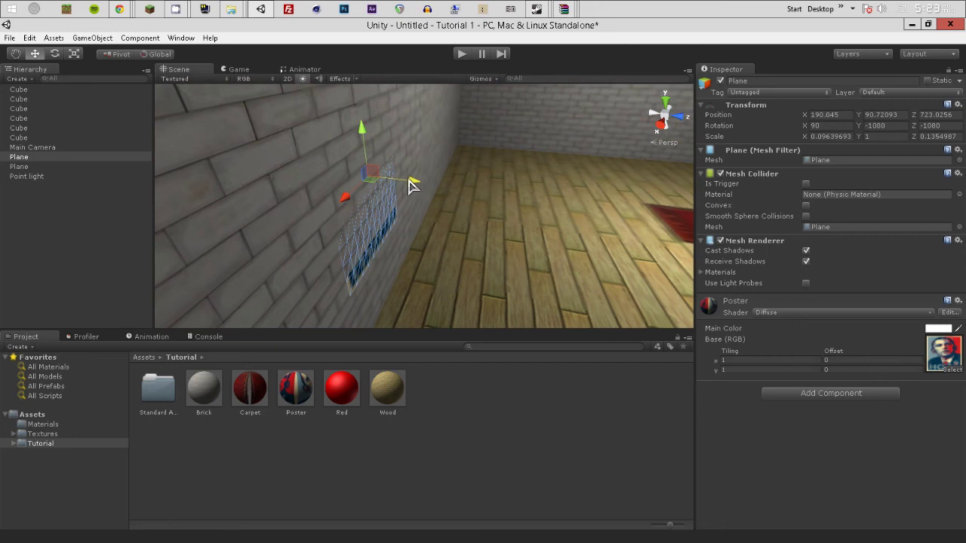
Turn the poster plane about the X axis so its image faces the room upright, and reposition it on the brick wall.
click(53, 54)
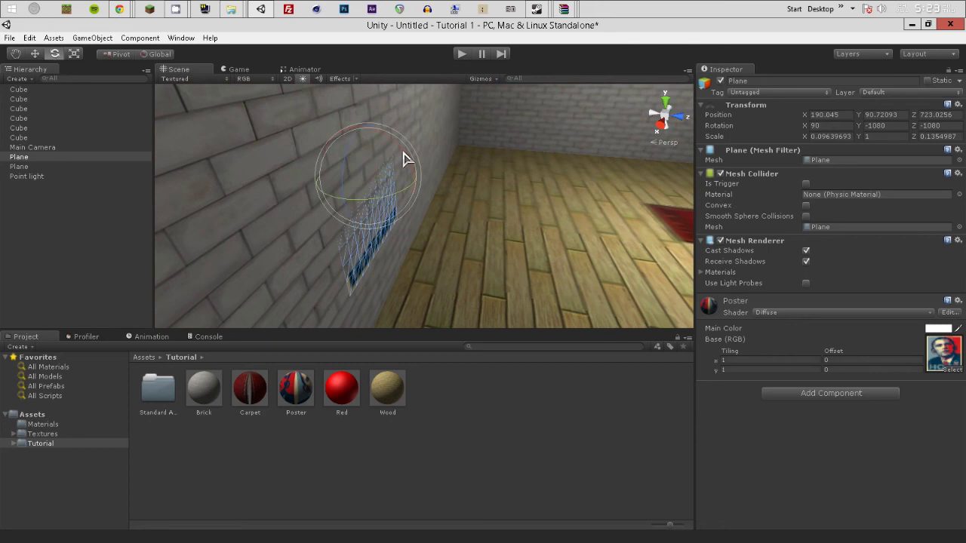
drag(403, 172, 399, 165)
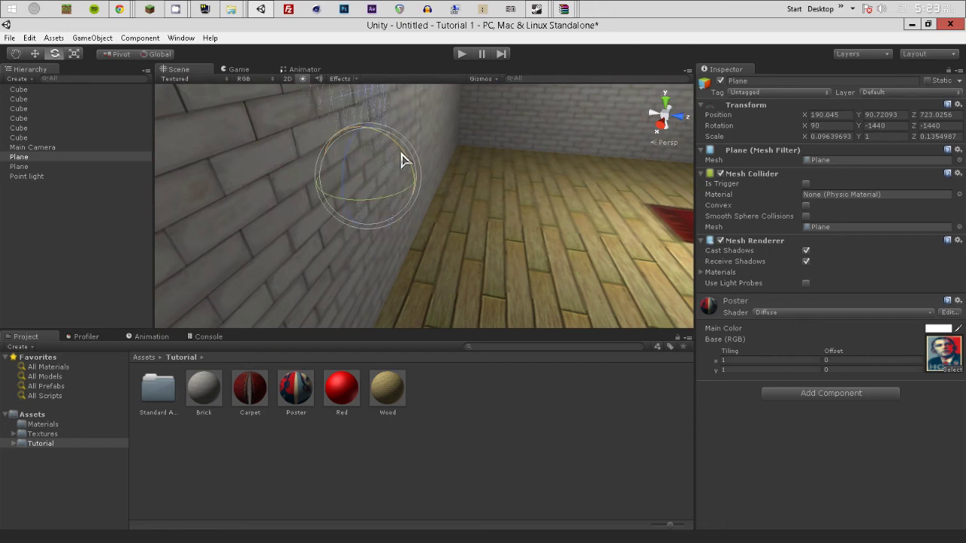
click(35, 54)
drag(413, 187, 421, 230)
right_drag(421, 230, 414, 185)
Scale the carpet plane up to about 0.179 in X and 0.331 in Z.
click(407, 186)
click(75, 54)
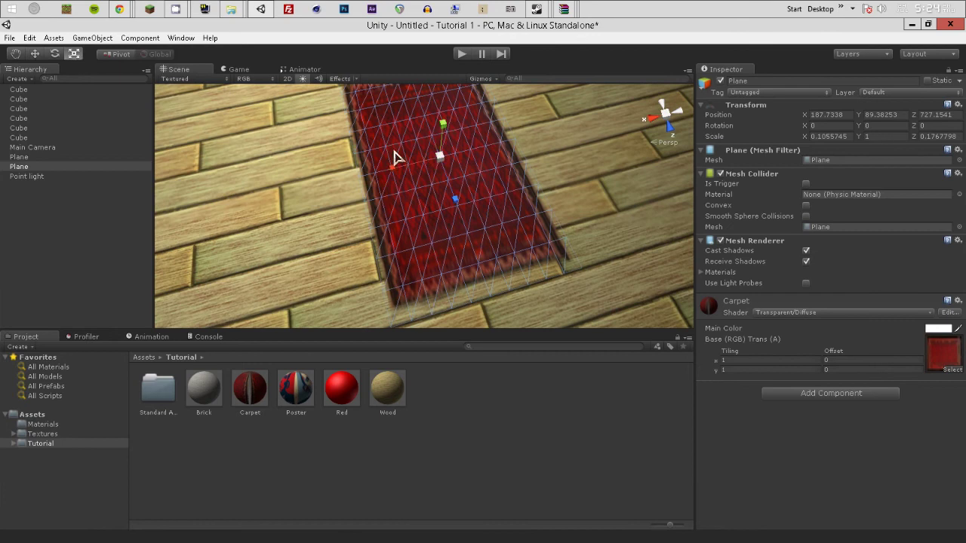
drag(392, 172, 372, 173)
right_drag(446, 275, 453, 226)
drag(477, 303, 479, 320)
right_drag(438, 251, 465, 287)
drag(440, 252, 472, 306)
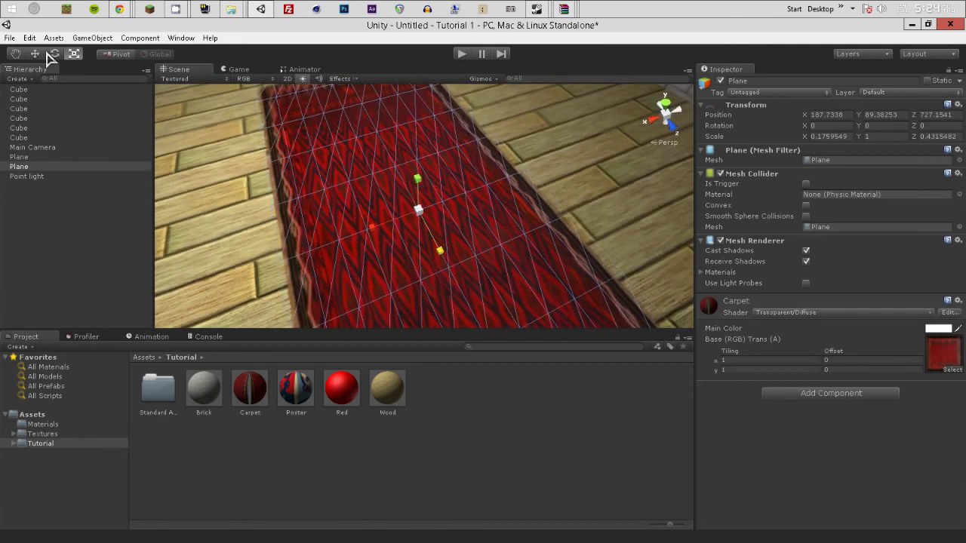
drag(454, 262, 365, 231)
Move the carpet plane along the wooden floor to about Z 726.12.
key(w)
alt+drag(543, 317, 453, 178)
right_drag(453, 178, 388, 96)
key(s)
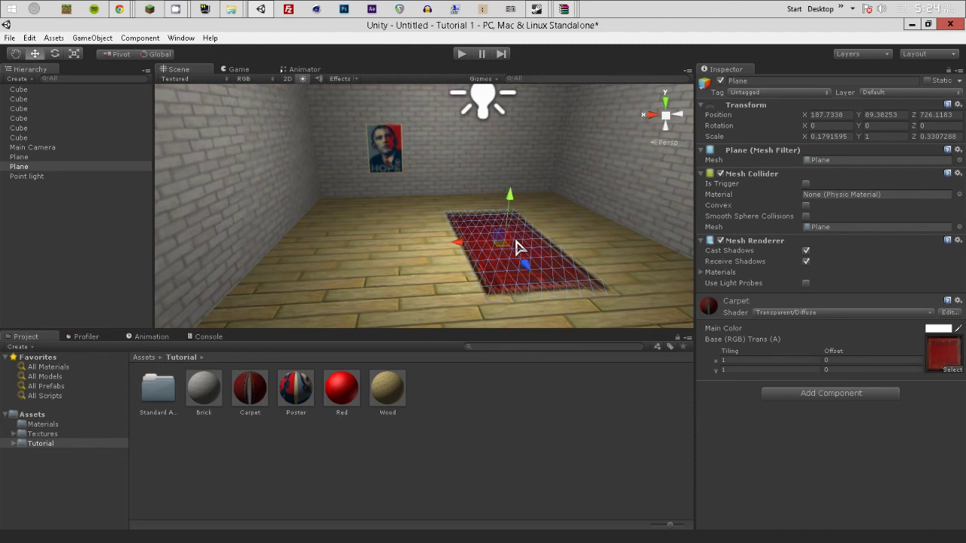
Add a trial sphere and capsule over the carpet, and undo both additions.
right_drag(509, 219, 99, 250)
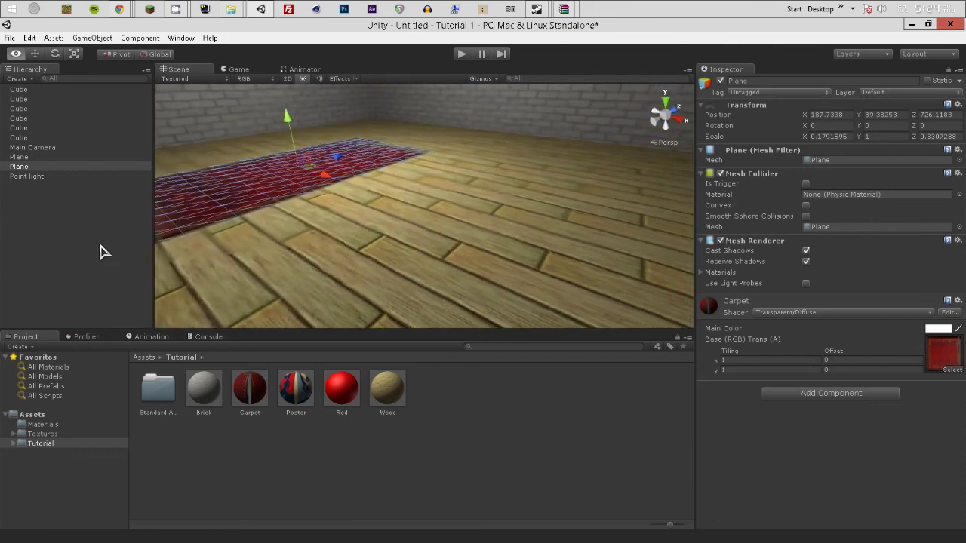
key(f)
click(113, 42)
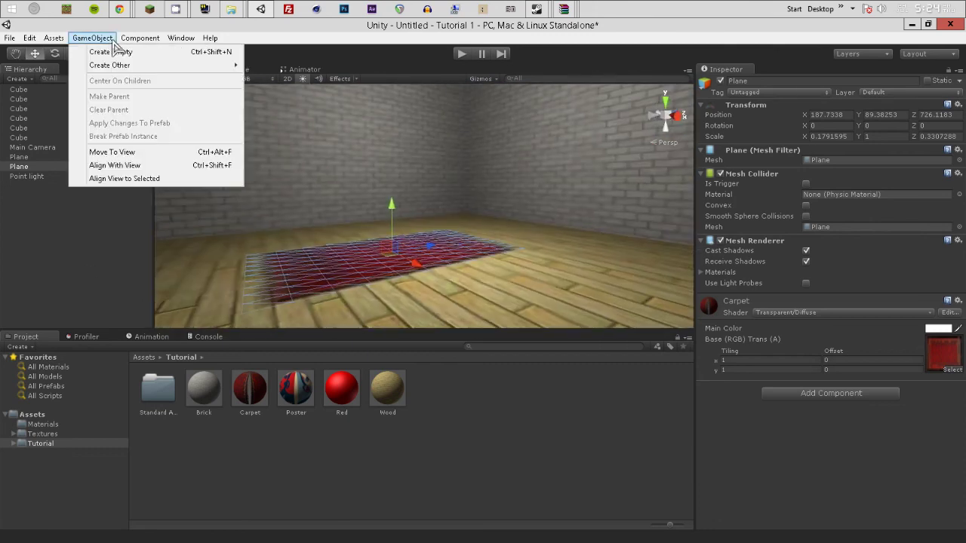
mouse_move(111, 66)
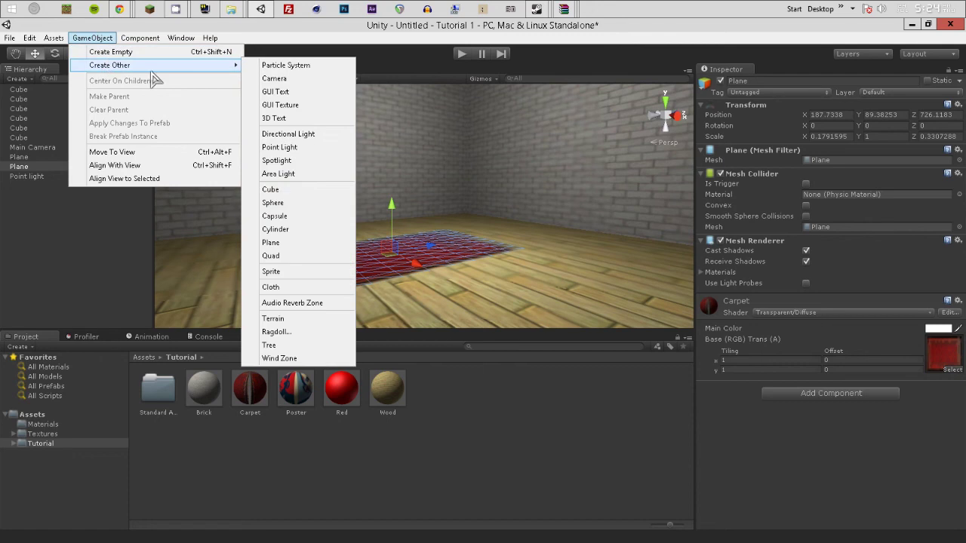
click(302, 202)
click(94, 39)
mouse_move(127, 66)
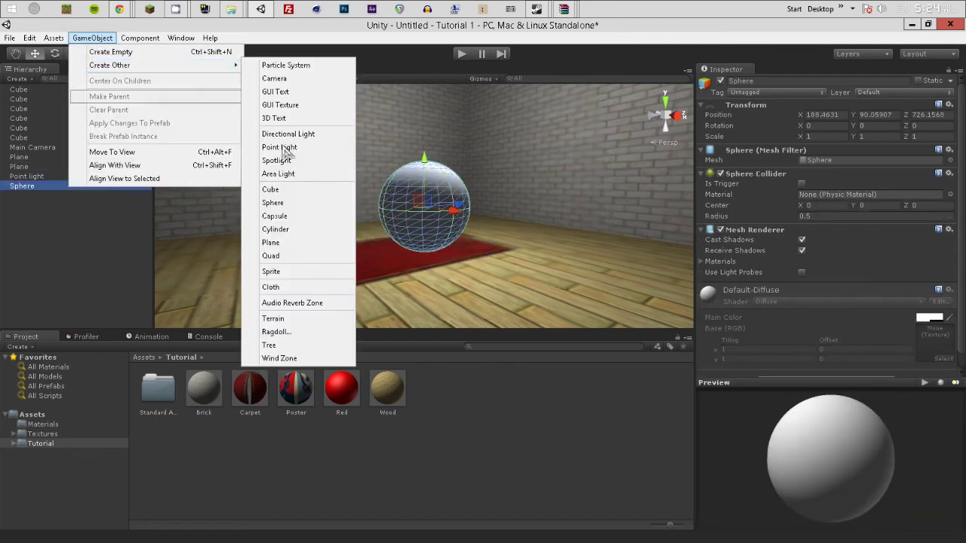
click(295, 216)
drag(425, 163, 424, 266)
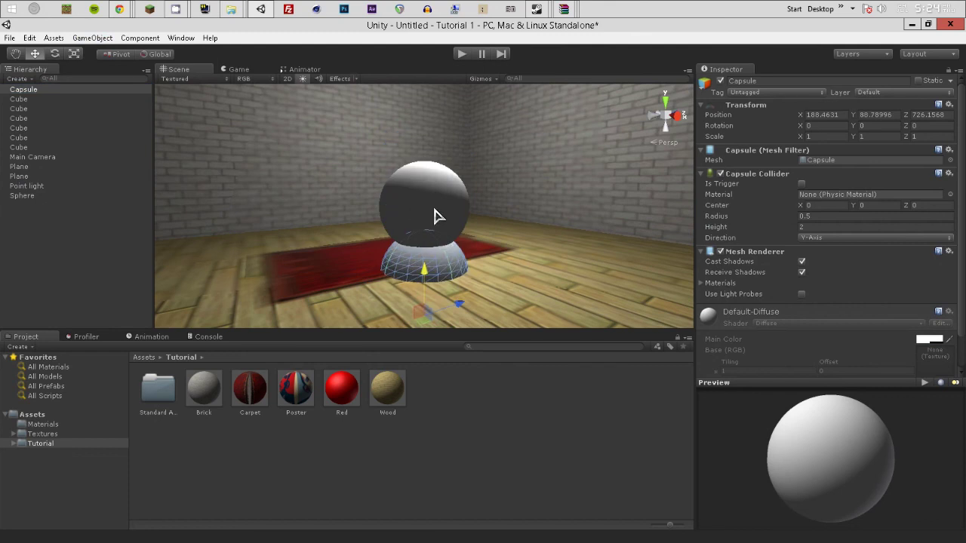
key(ctrl+z)
key(ctrl+z)
key(ctrl+z)
Add a trial cylinder over the carpet and delete it again.
click(106, 39)
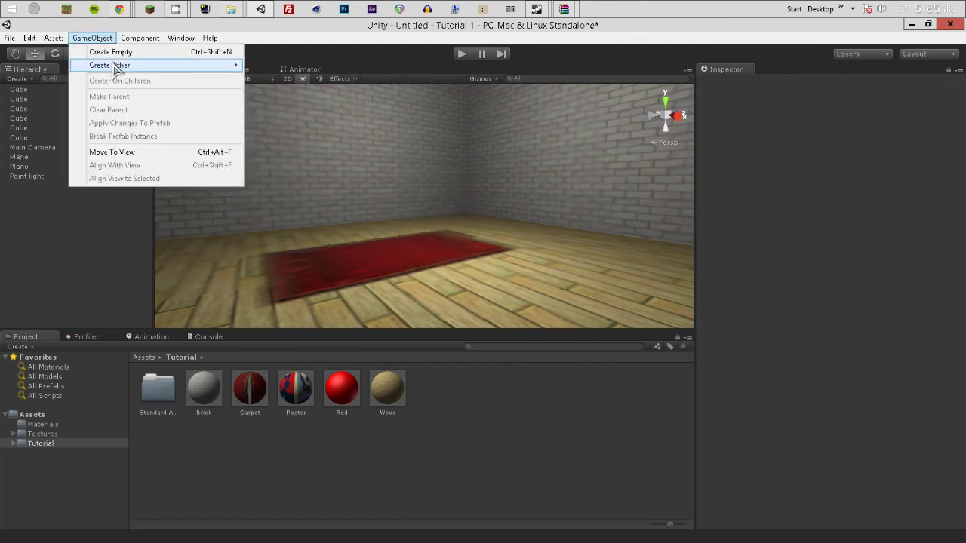
mouse_move(113, 67)
click(309, 229)
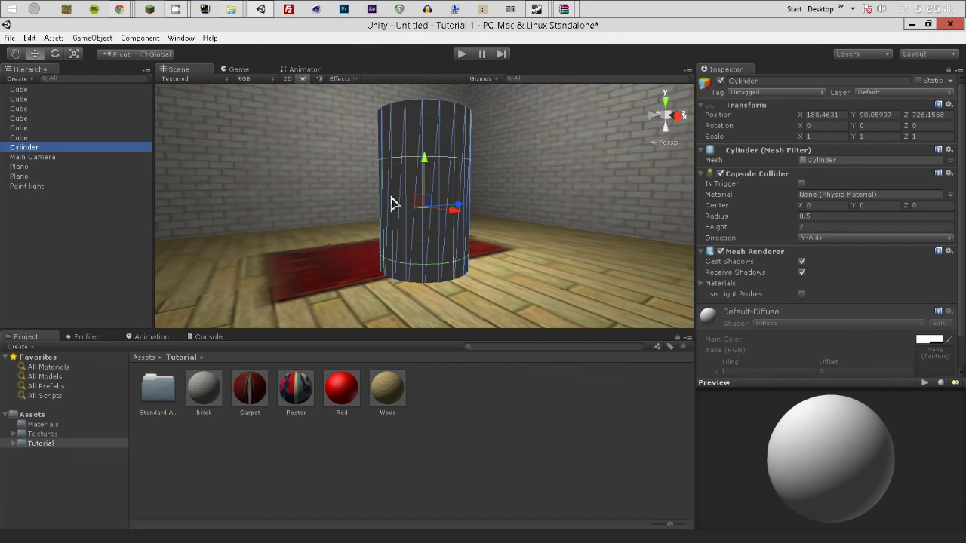
drag(424, 164, 415, 201)
key(Delete)
Add a trial quad to the room and delete it again.
click(92, 38)
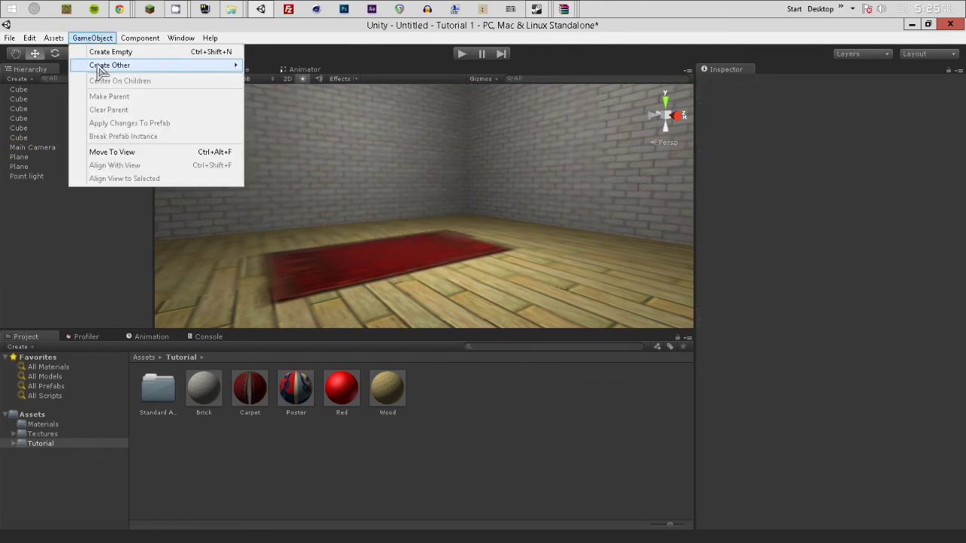
mouse_move(105, 65)
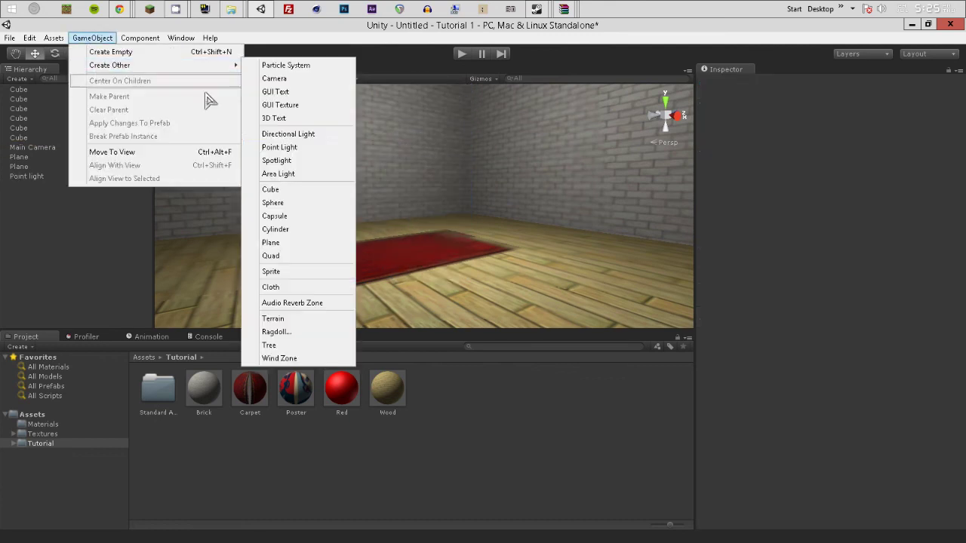
click(277, 260)
alt+drag(390, 207, 397, 230)
key(Delete)
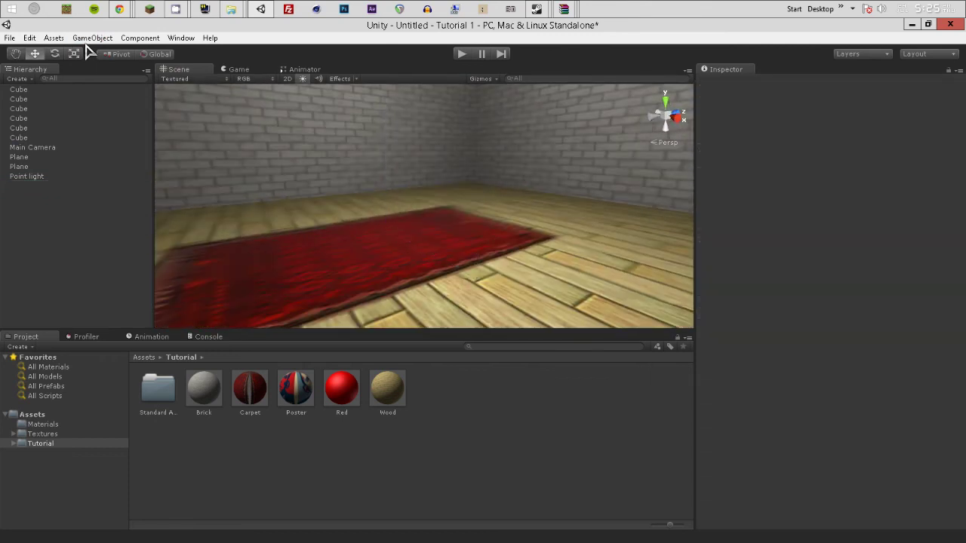
click(90, 37)
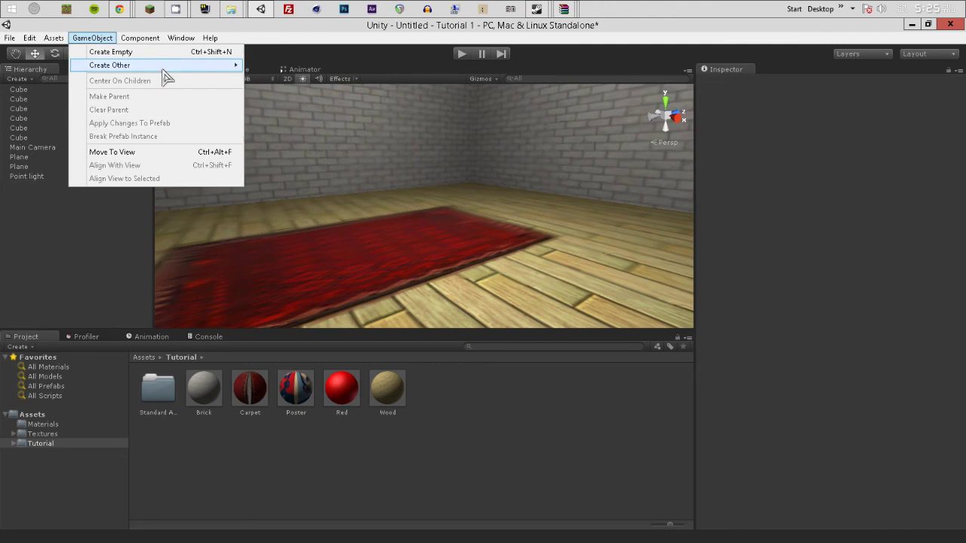
mouse_move(164, 72)
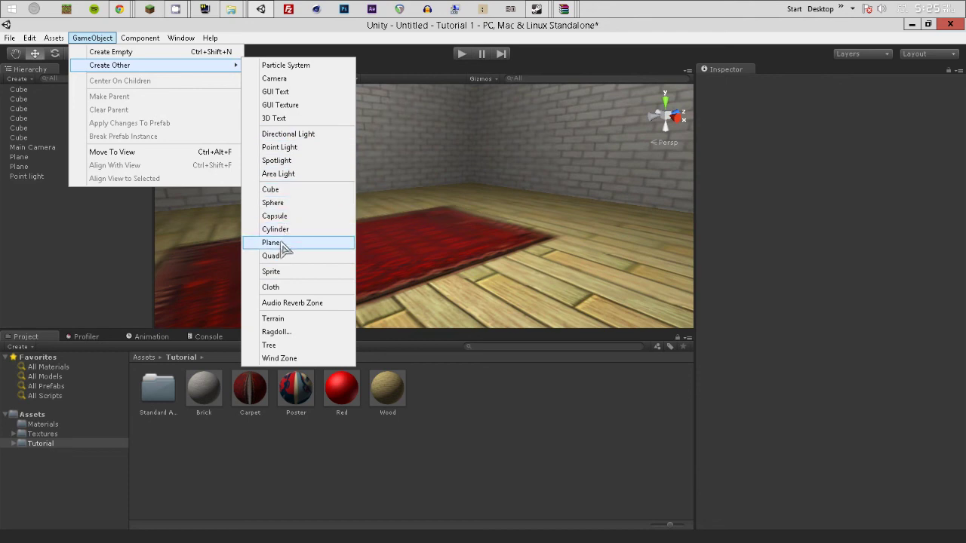
right_drag(533, 206, 478, 187)
right_drag(540, 223, 162, 98)
Save the scene in the Assets folder as Tutorial Level.
click(10, 37)
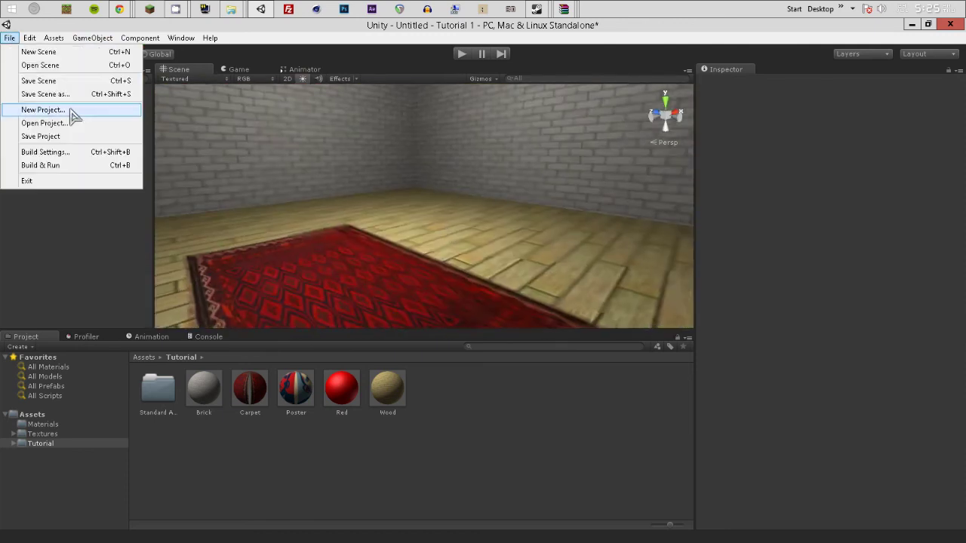
click(44, 81)
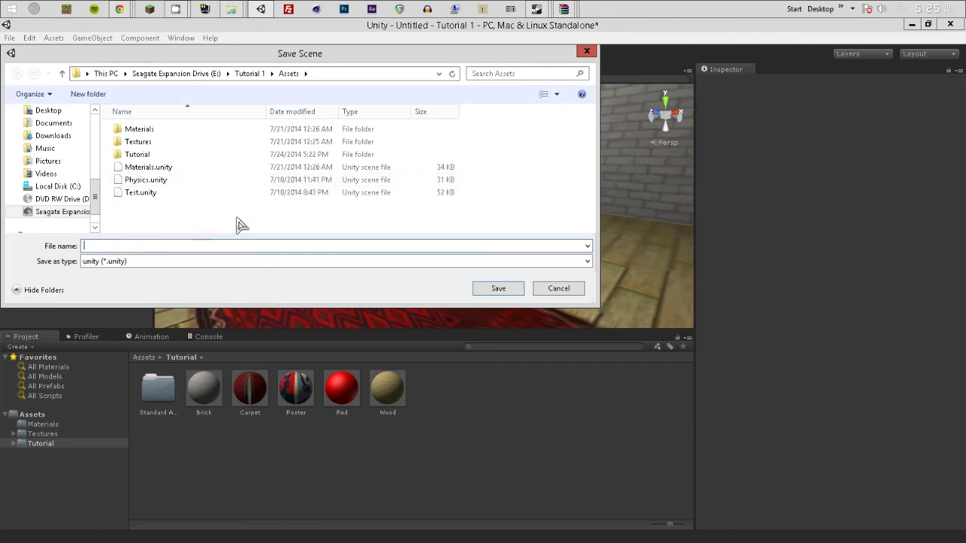
text(T)
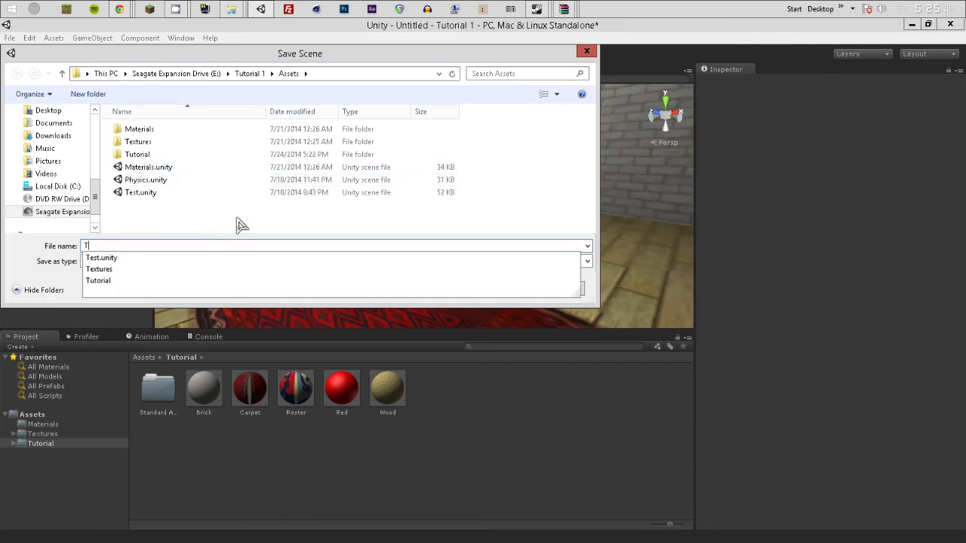
text(utorial Le)
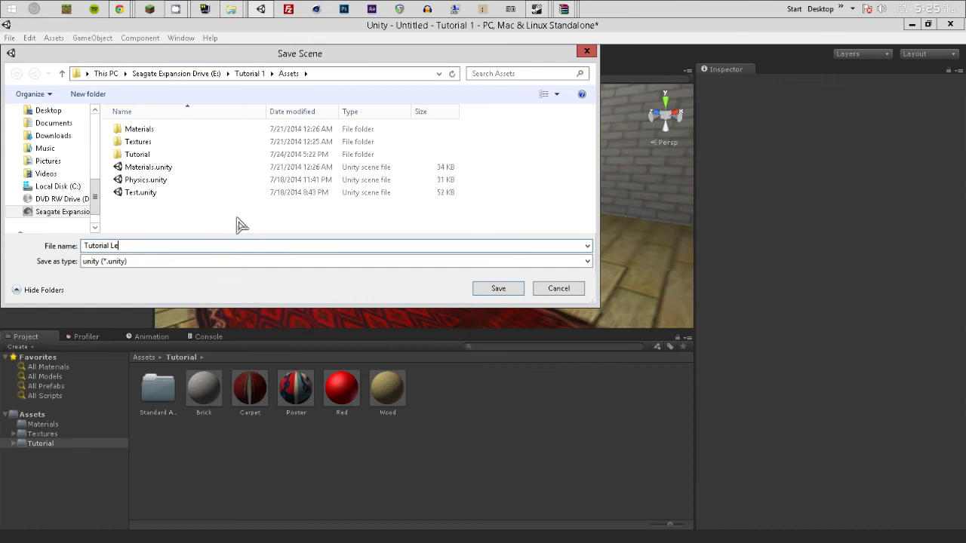
text(vel)
key(Return)
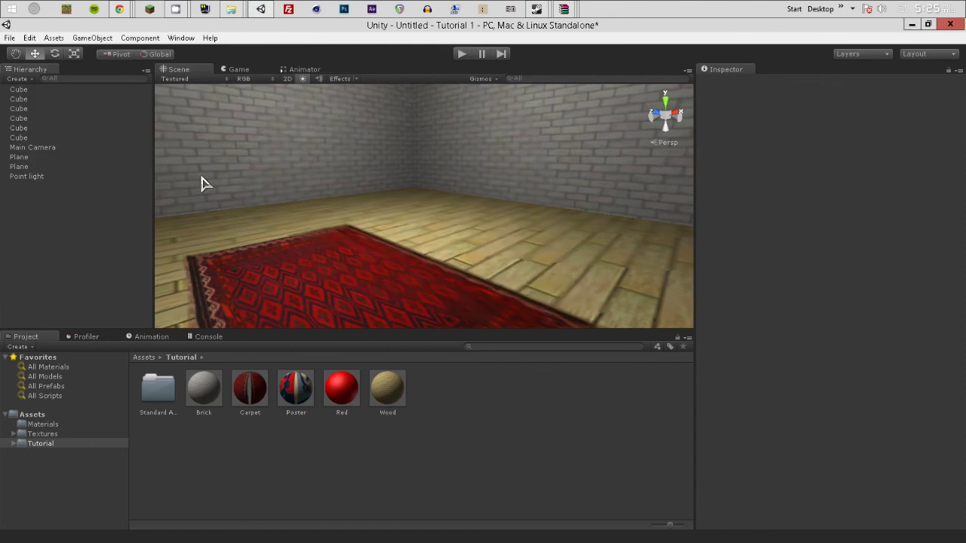
Locate the Tutorial Level scene in the project's Assets folder and open the Test scene beside it.
click(30, 415)
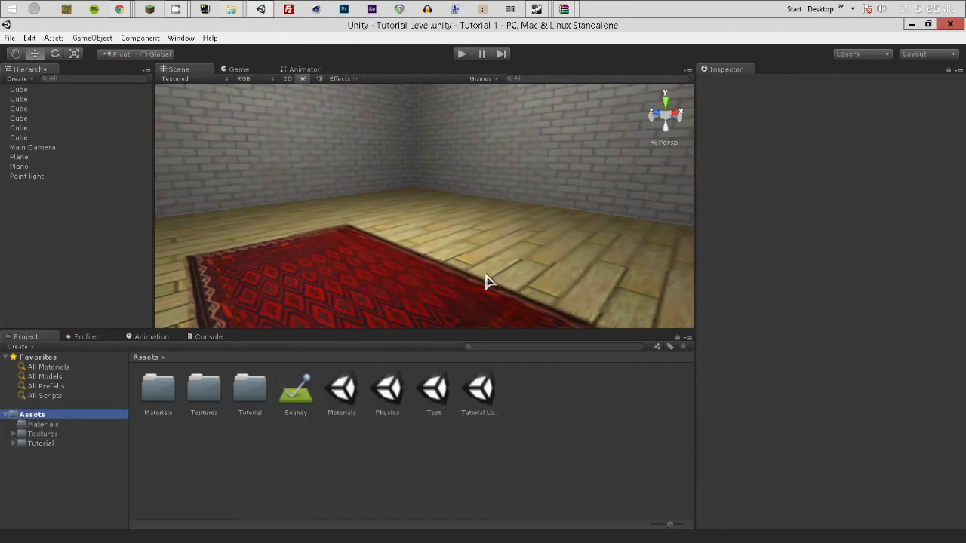
right_drag(488, 280, 330, 246)
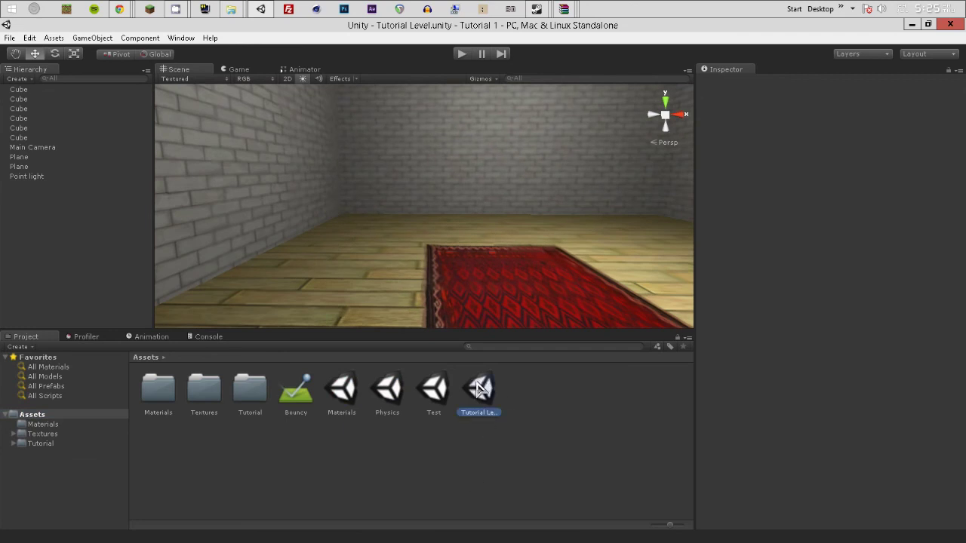
click(478, 389)
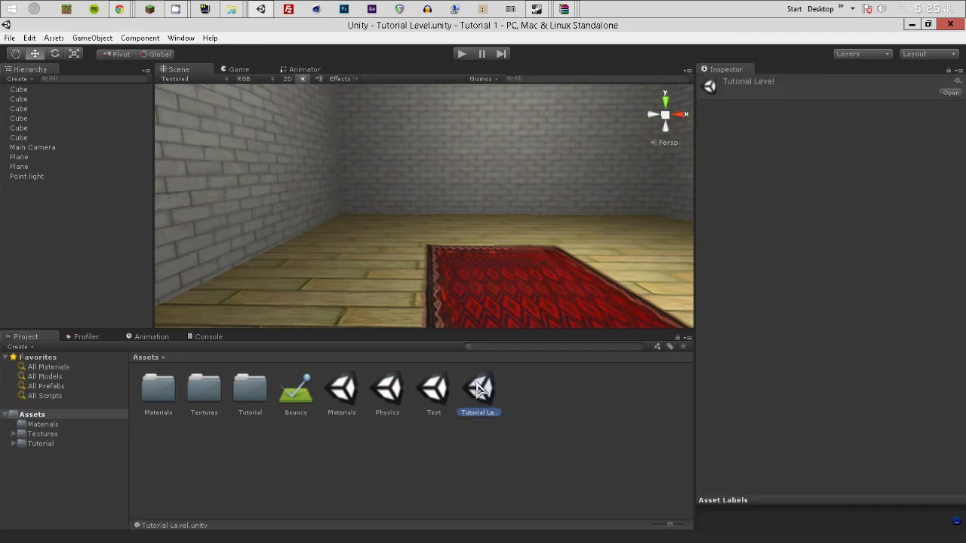
double_click(432, 391)
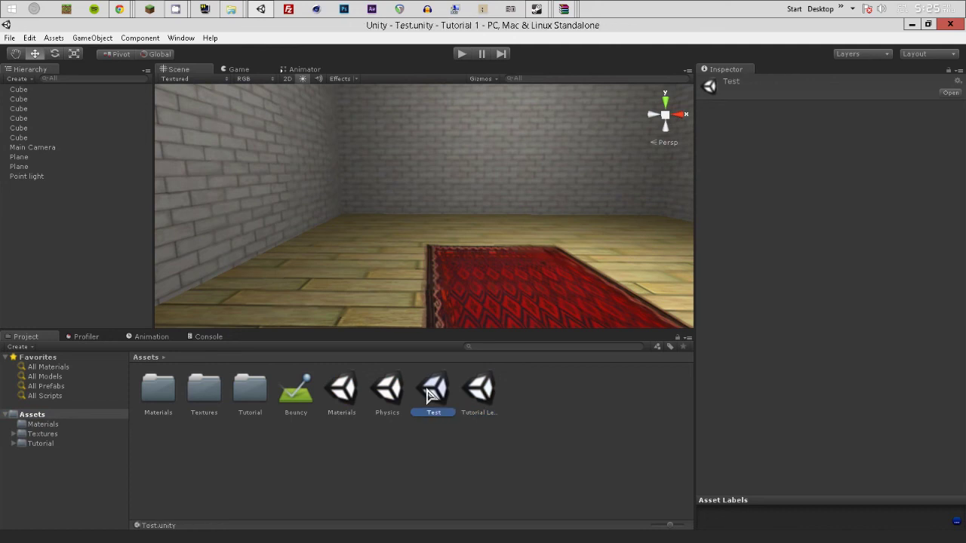
Open the Materials scene, run its poster room in play mode, and stop the playback.
double_click(342, 389)
alt+drag(383, 204, 591, 309)
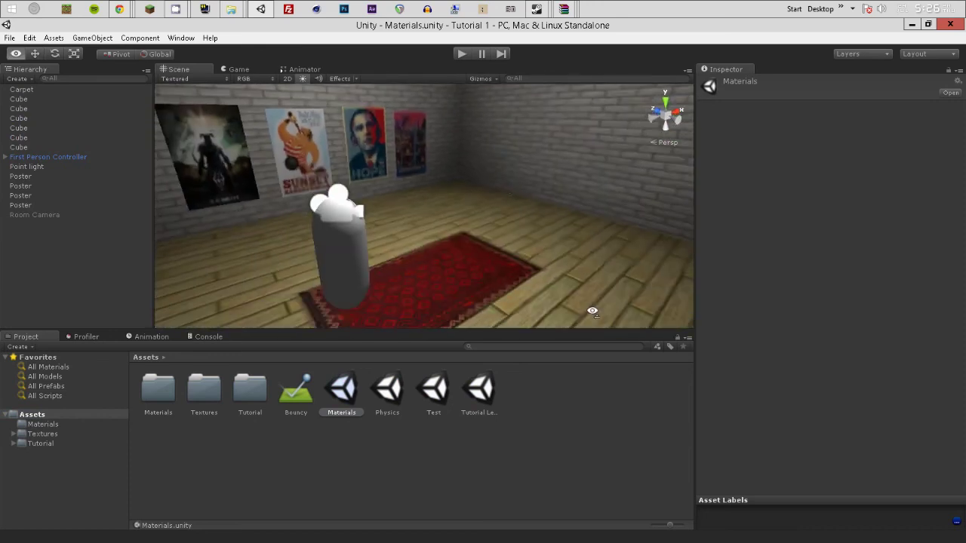
click(462, 54)
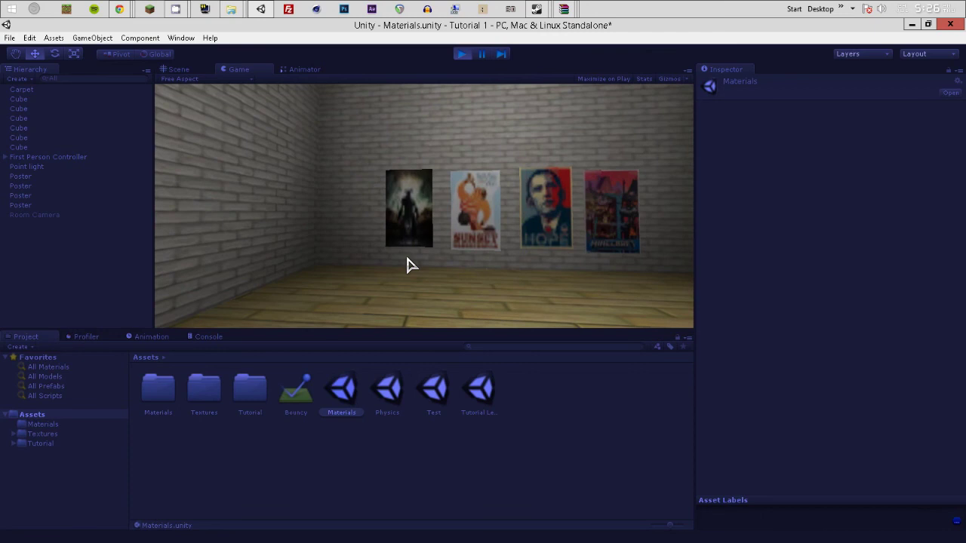
click(465, 54)
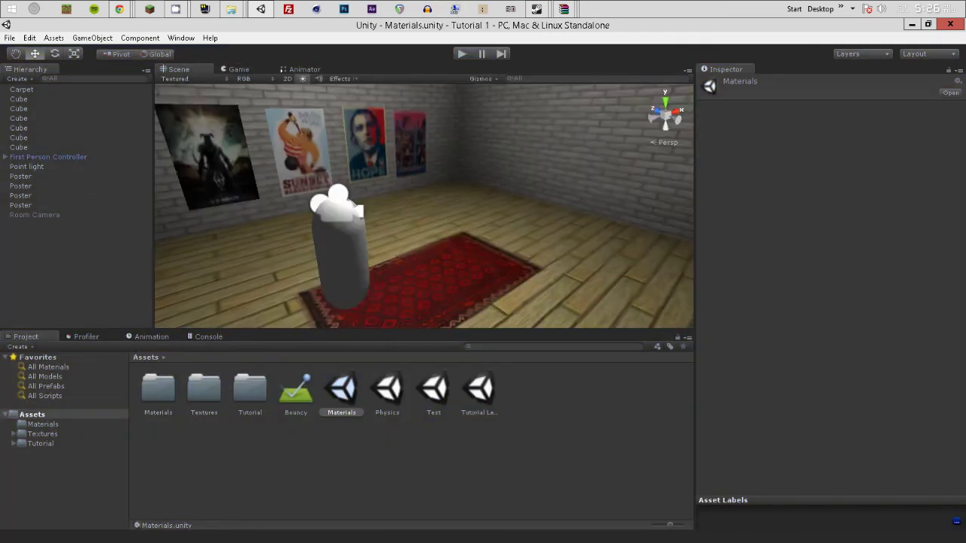